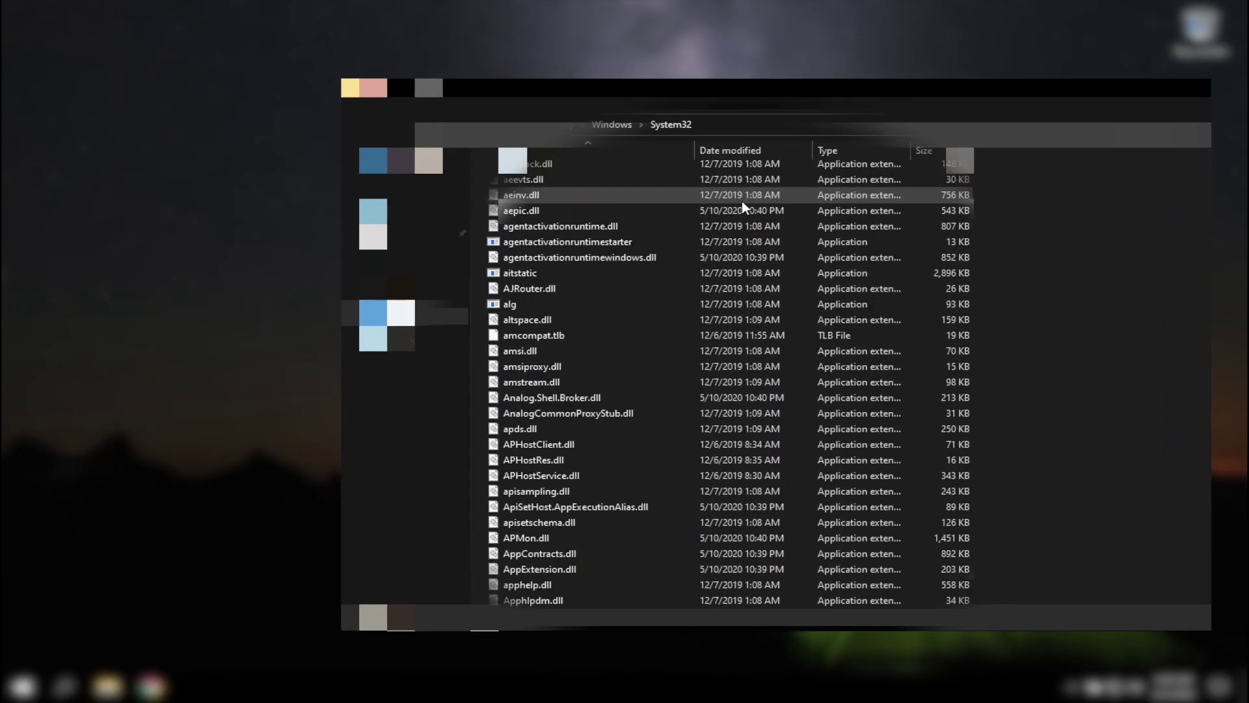
scroll(734, 186, down, 15)
scroll(727, 171, down, 15)
scroll(722, 158, down, 15)
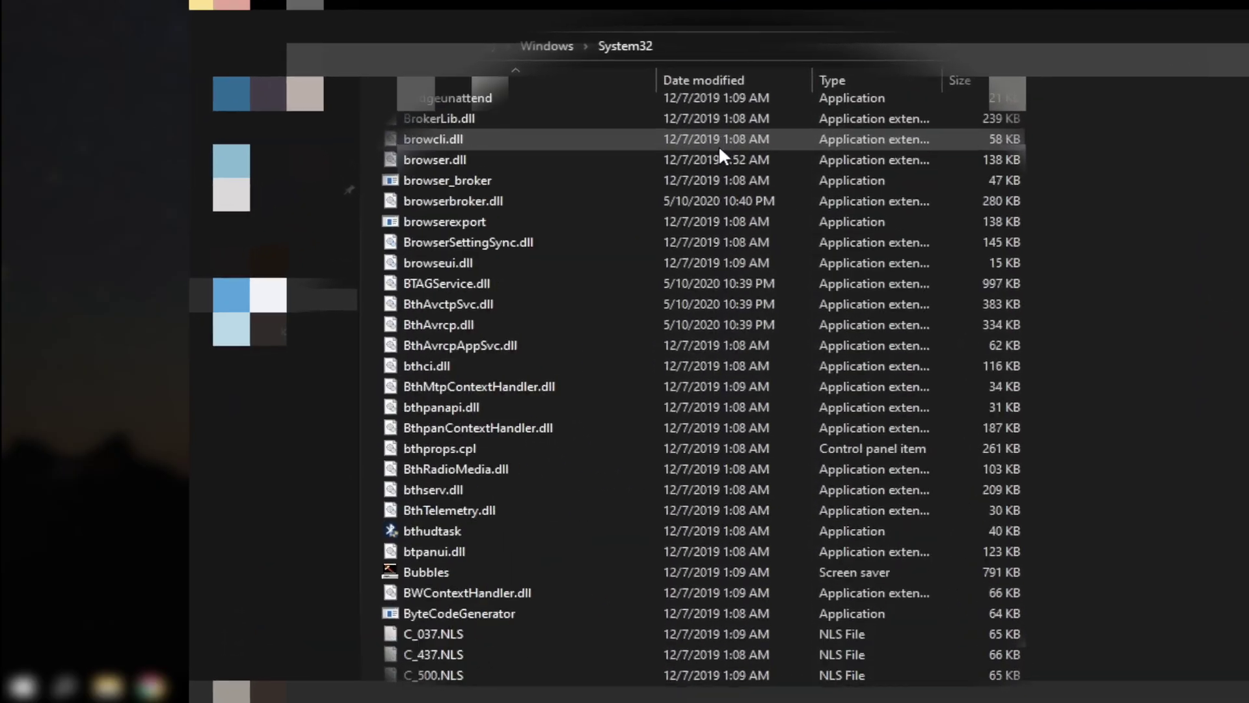
scroll(718, 146, down, 15)
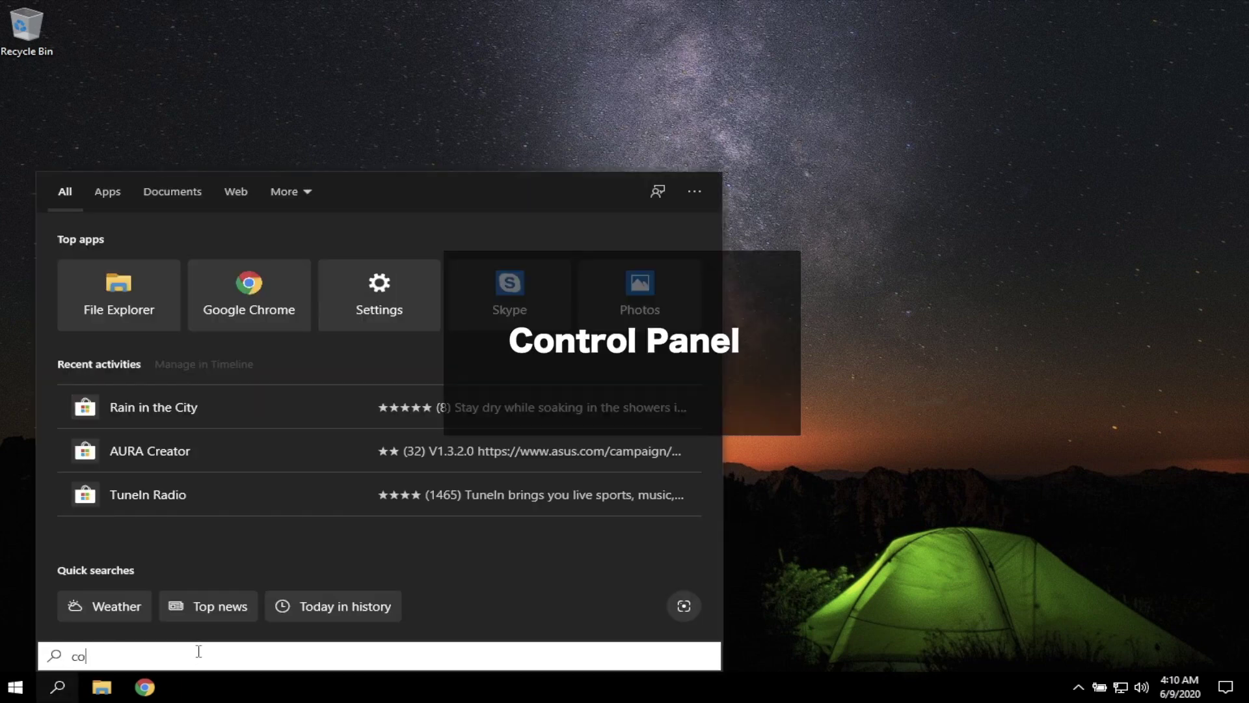
text(ntr)
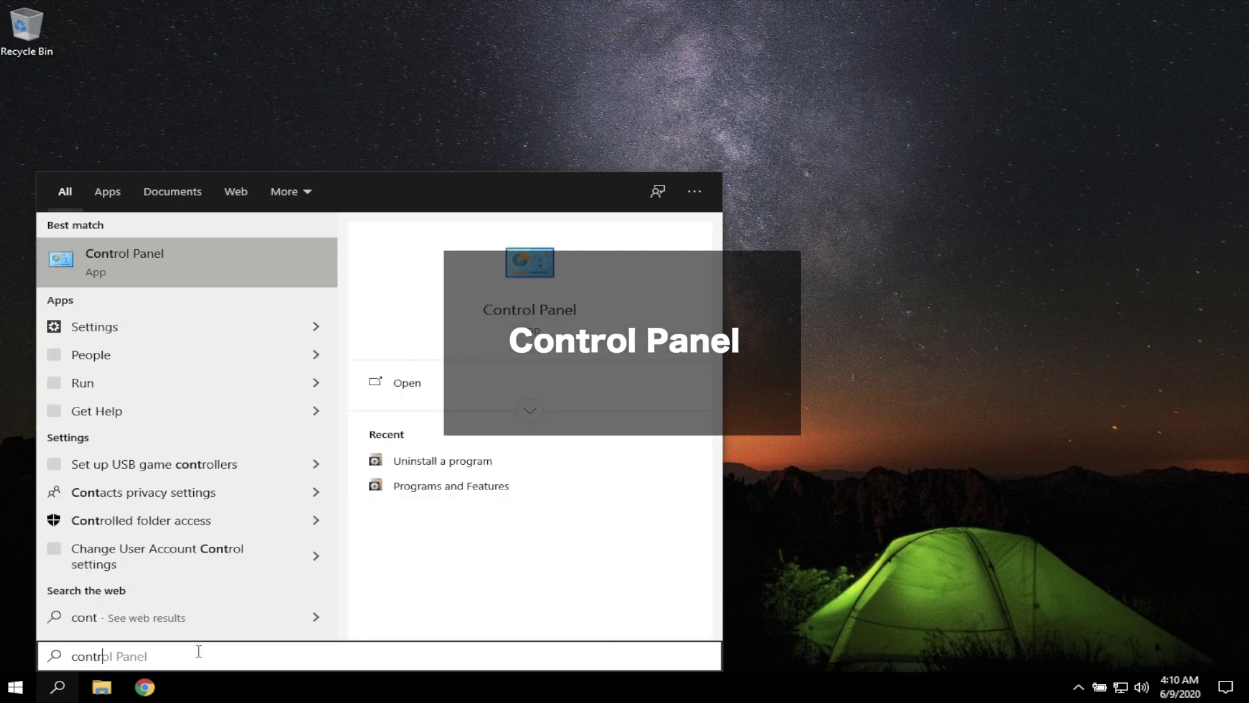
Step: Uninstall Canon MF Toolbox via Control Panel's Programs and Features, approving the UAC prompt
key(Return)
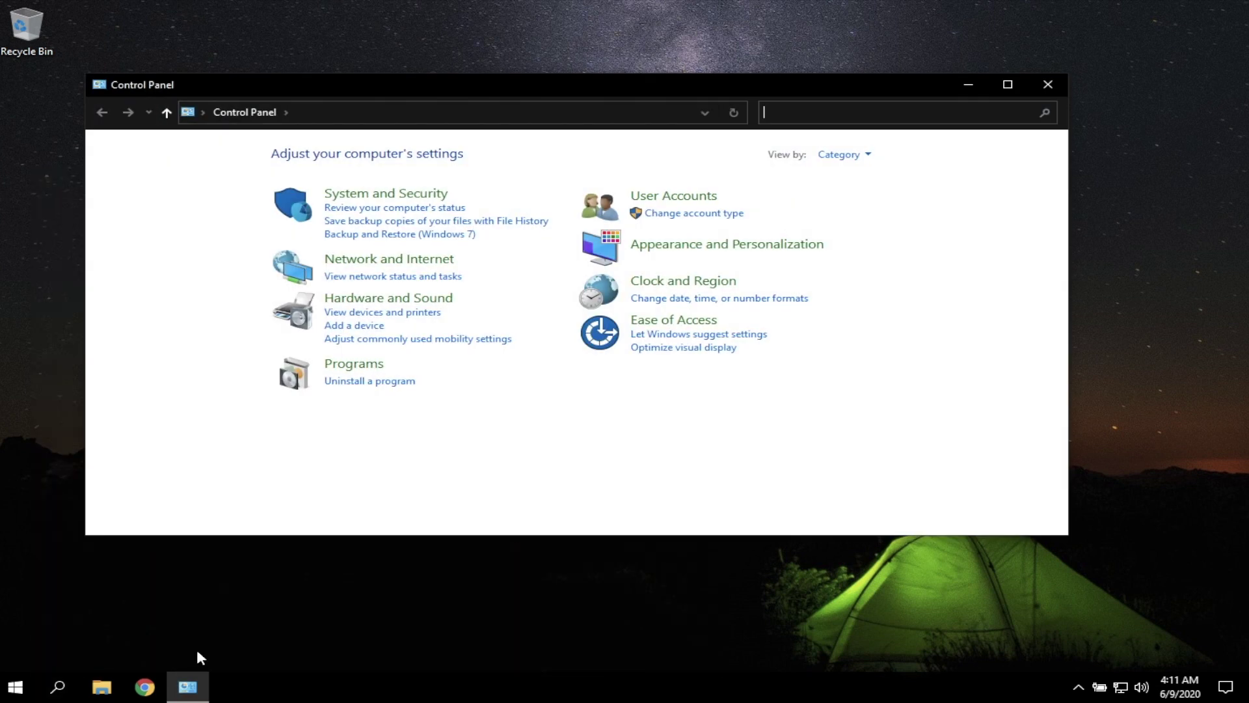
click(346, 367)
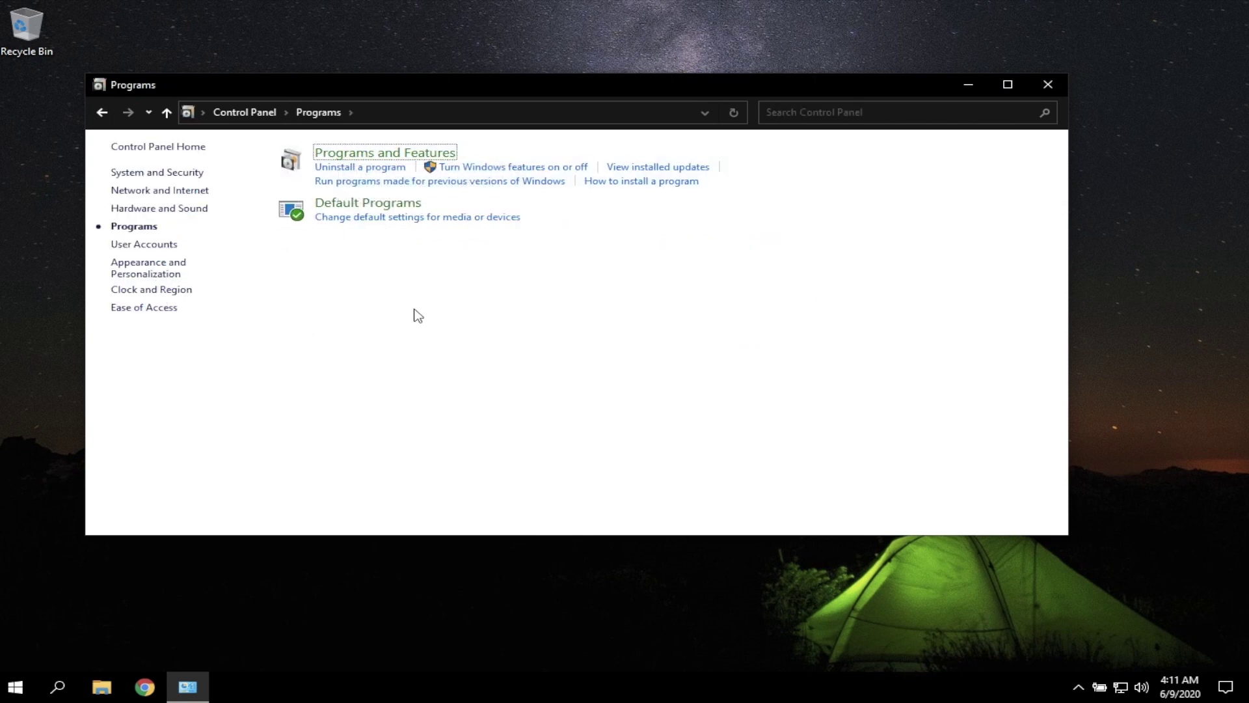
click(415, 154)
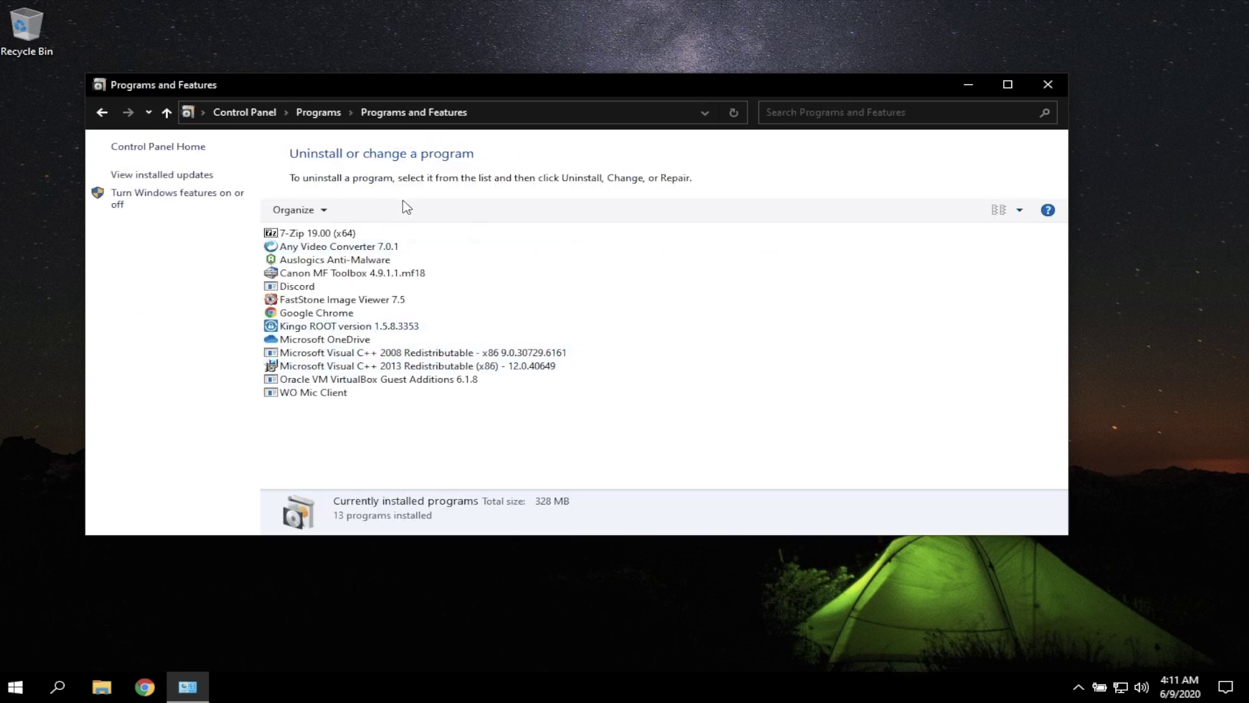
right_click(340, 275)
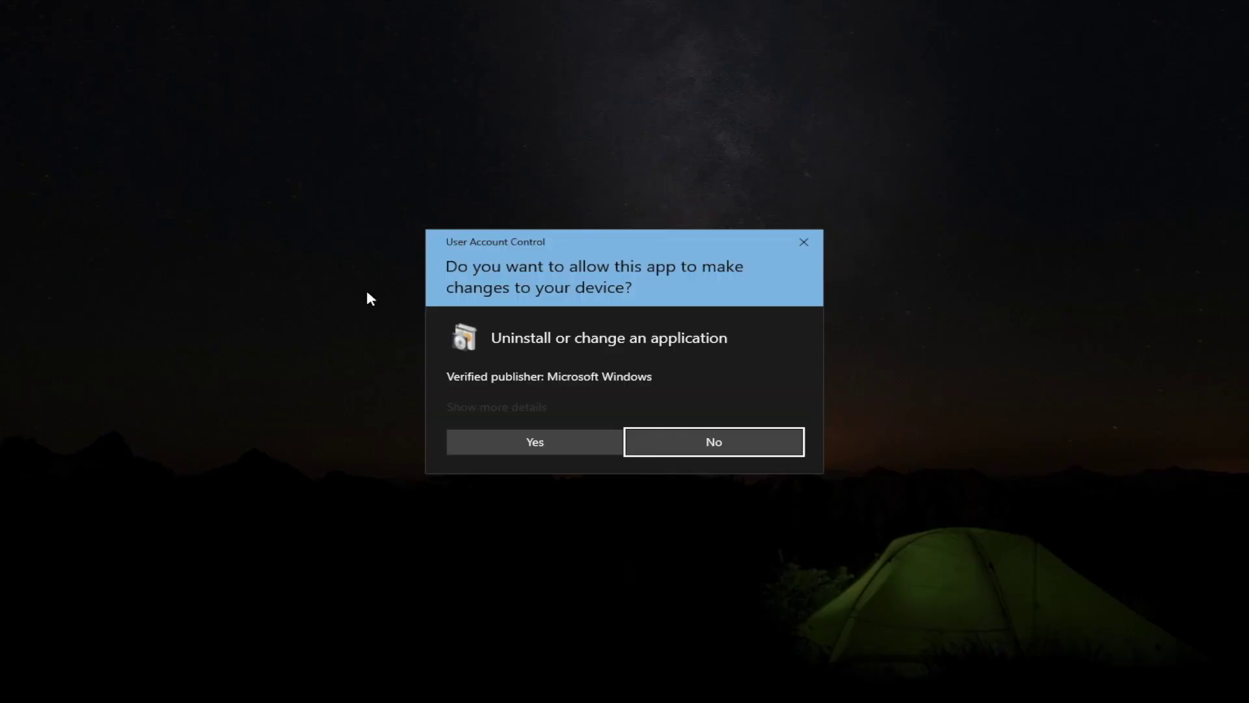
key(Return)
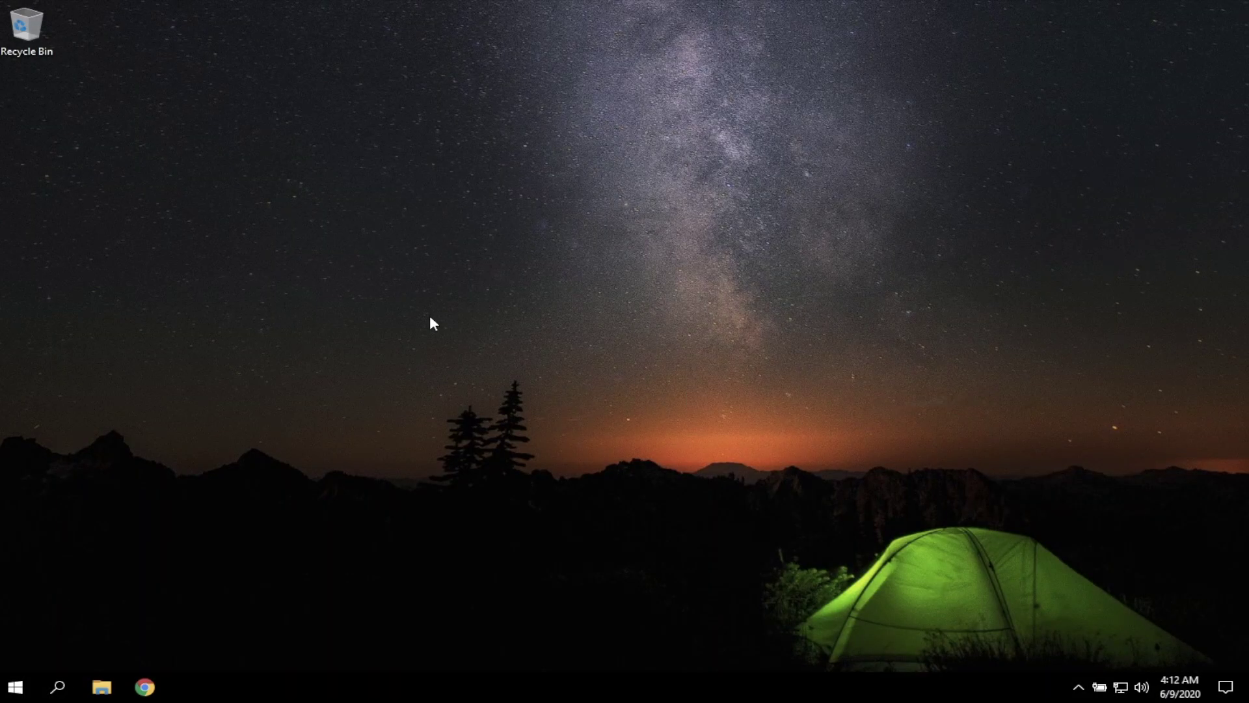
key(super+s)
text(%)
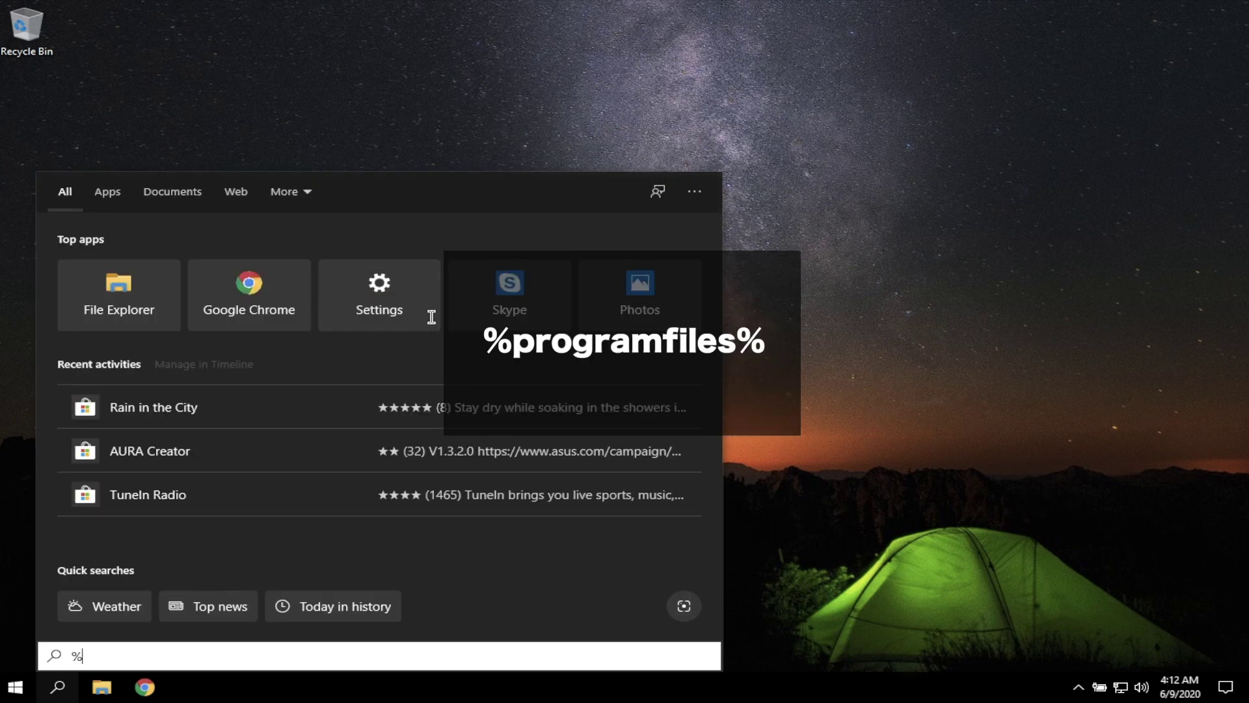
text(prog)
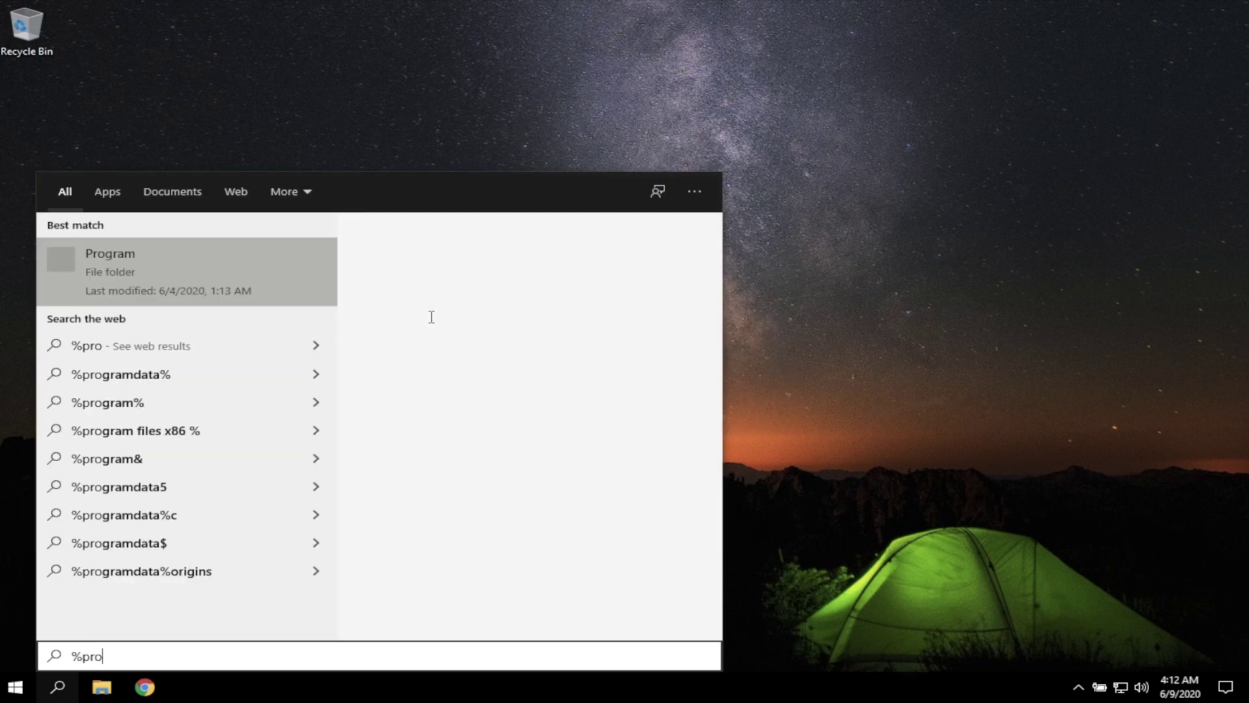
text(ramfiles%)
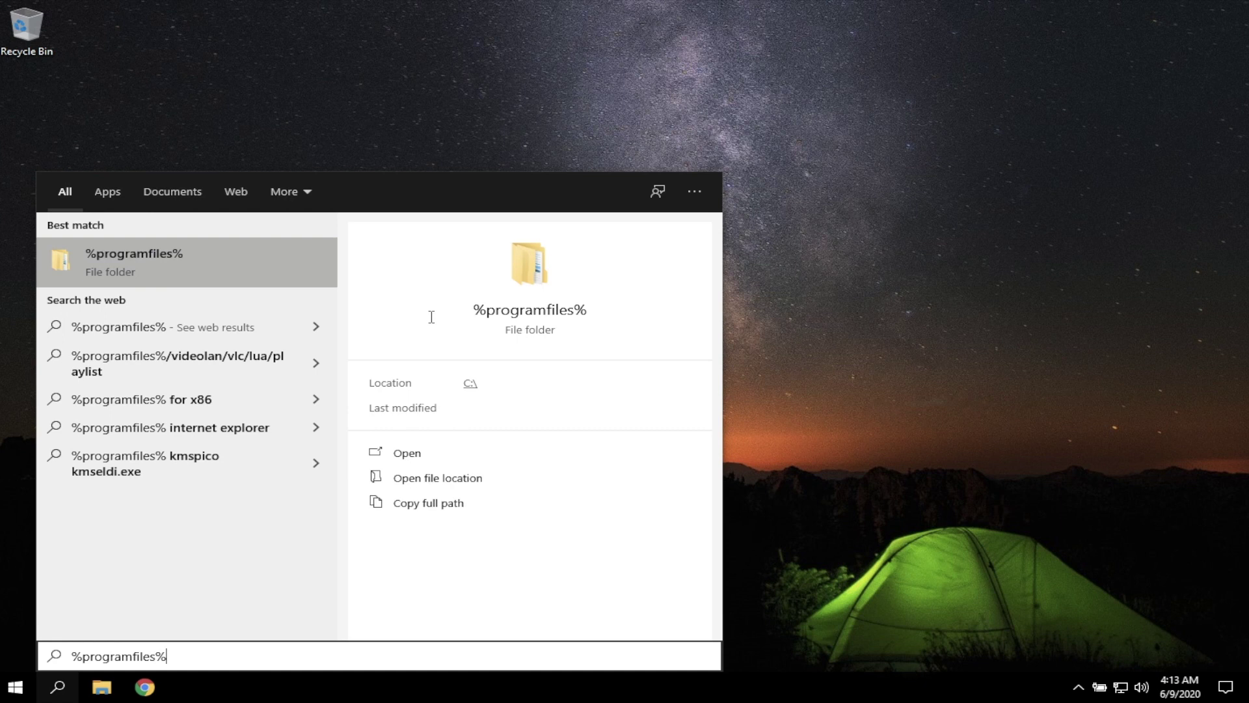
key(Return)
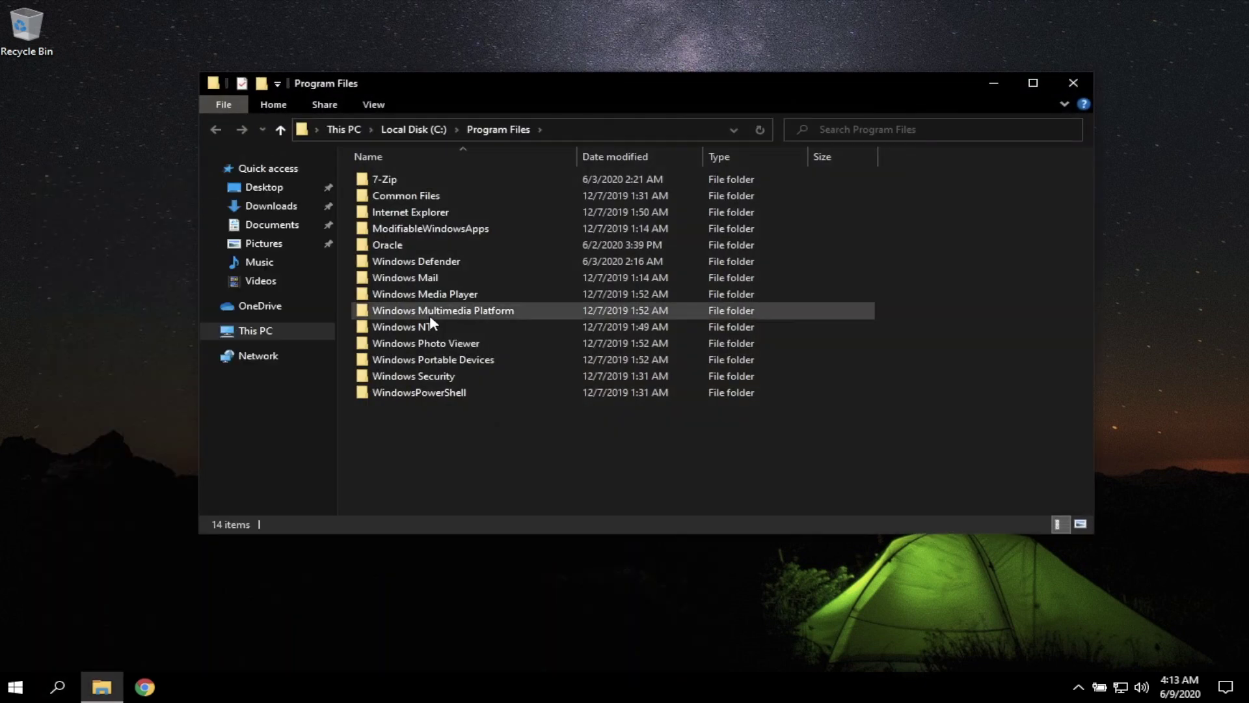
key(Down)
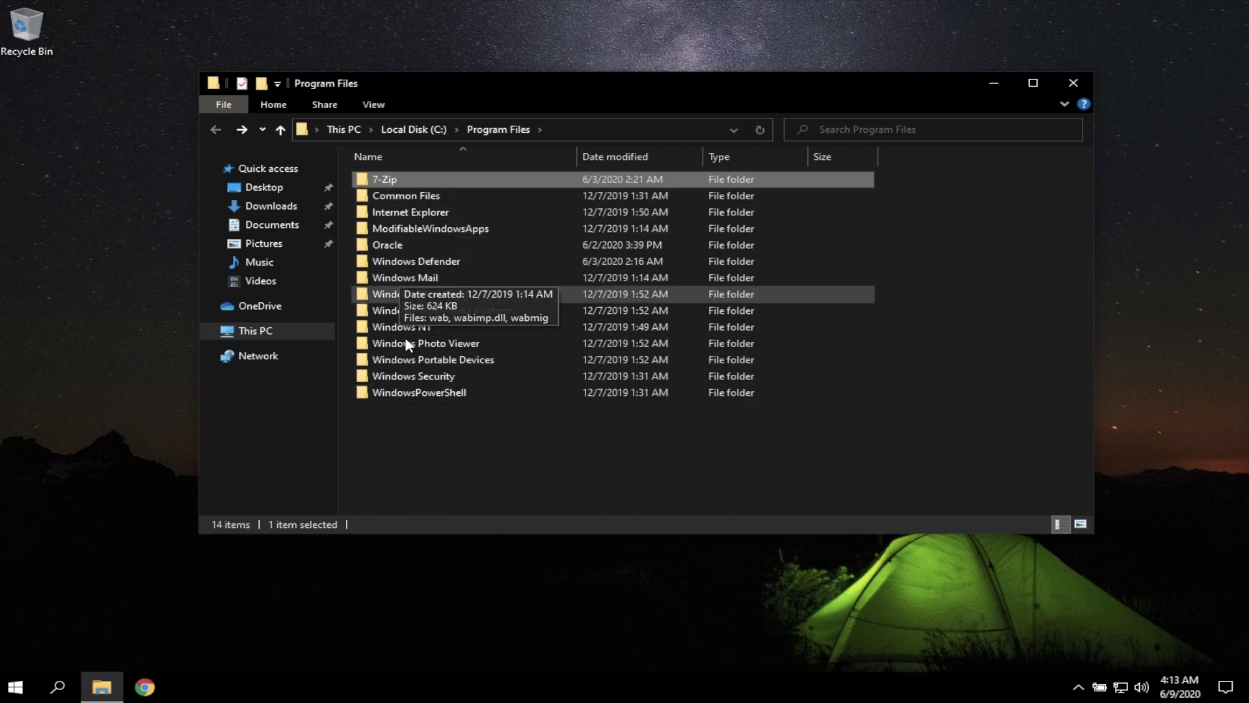
click(1074, 88)
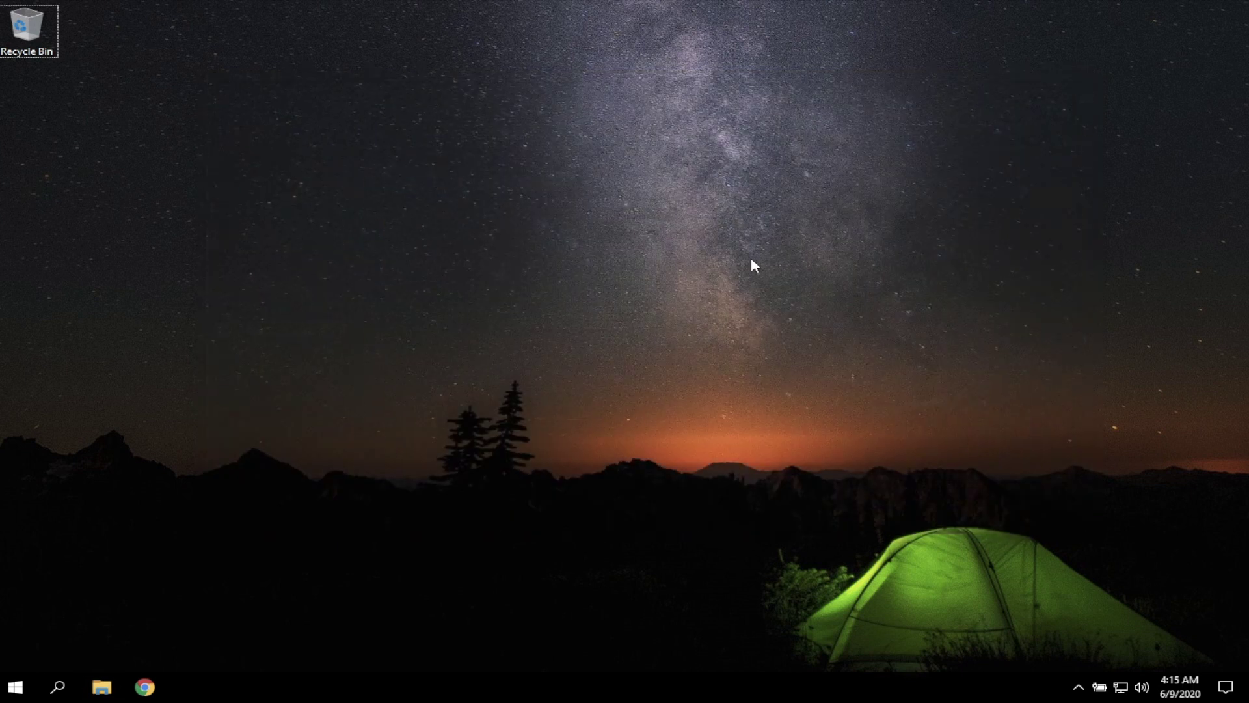
Step: Open %appdata% and delete the leftover discord folder in Roaming
key(super+s)
text(%a)
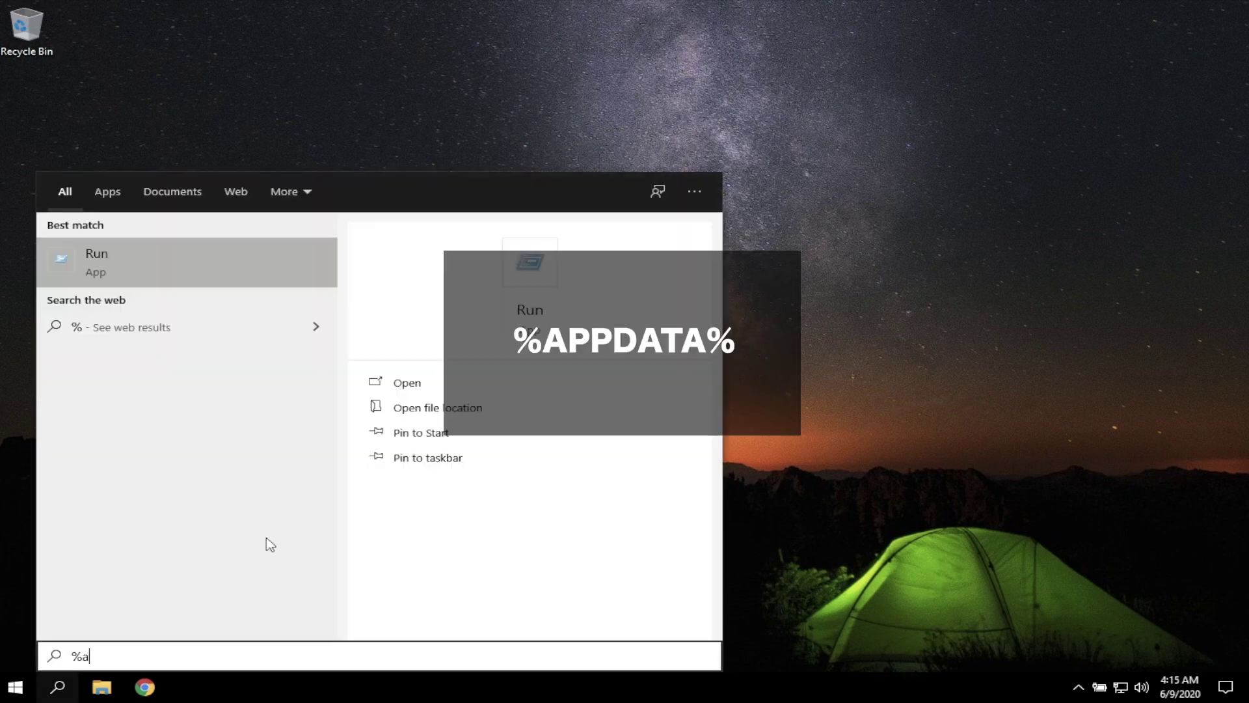
text(ppdata%)
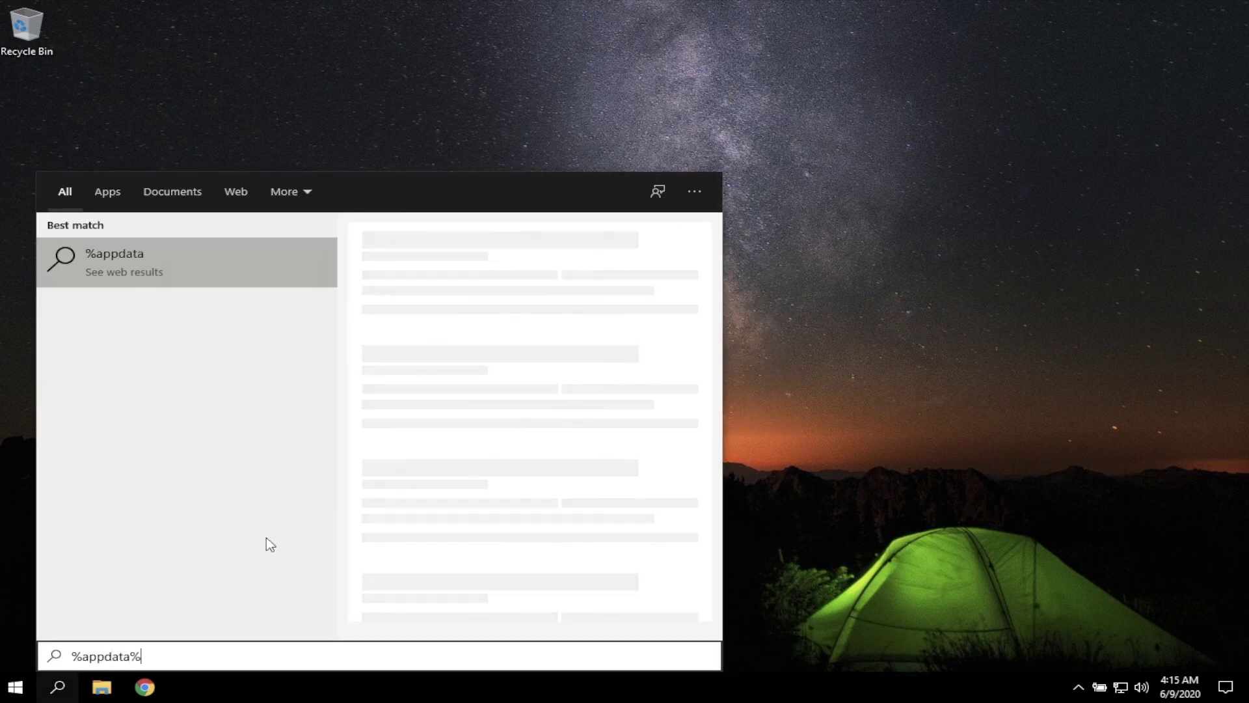
key(Return)
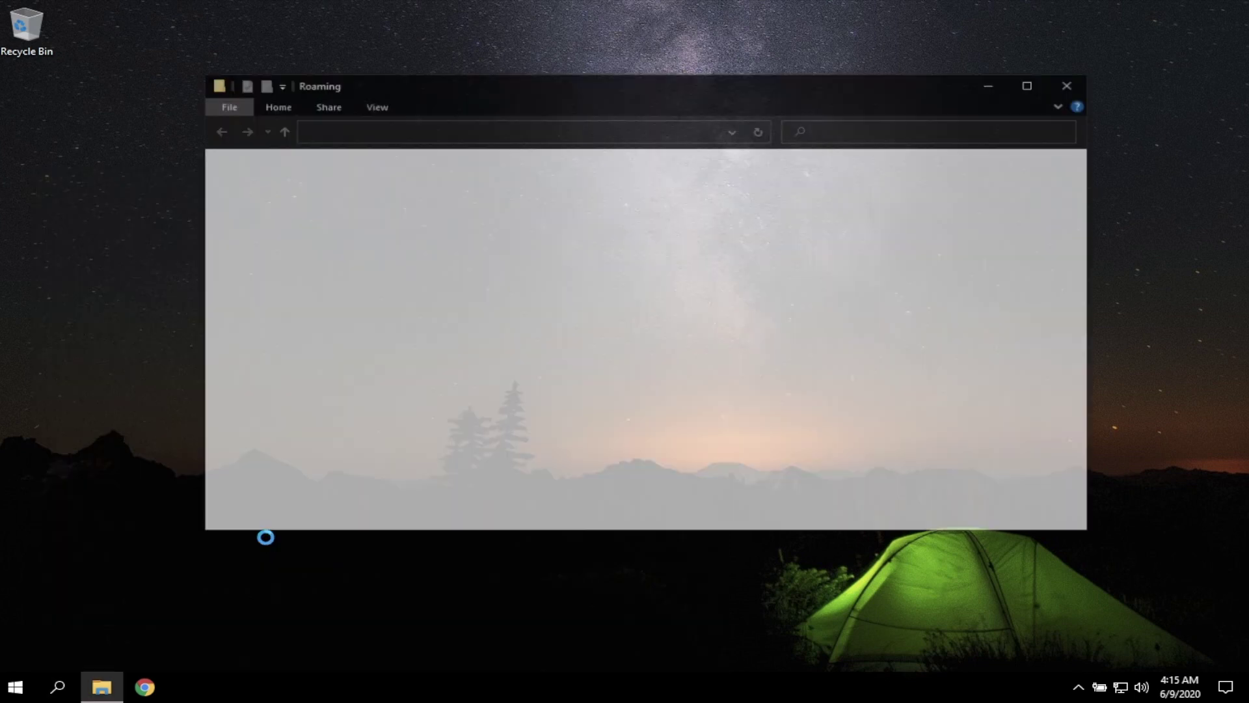
key(d)
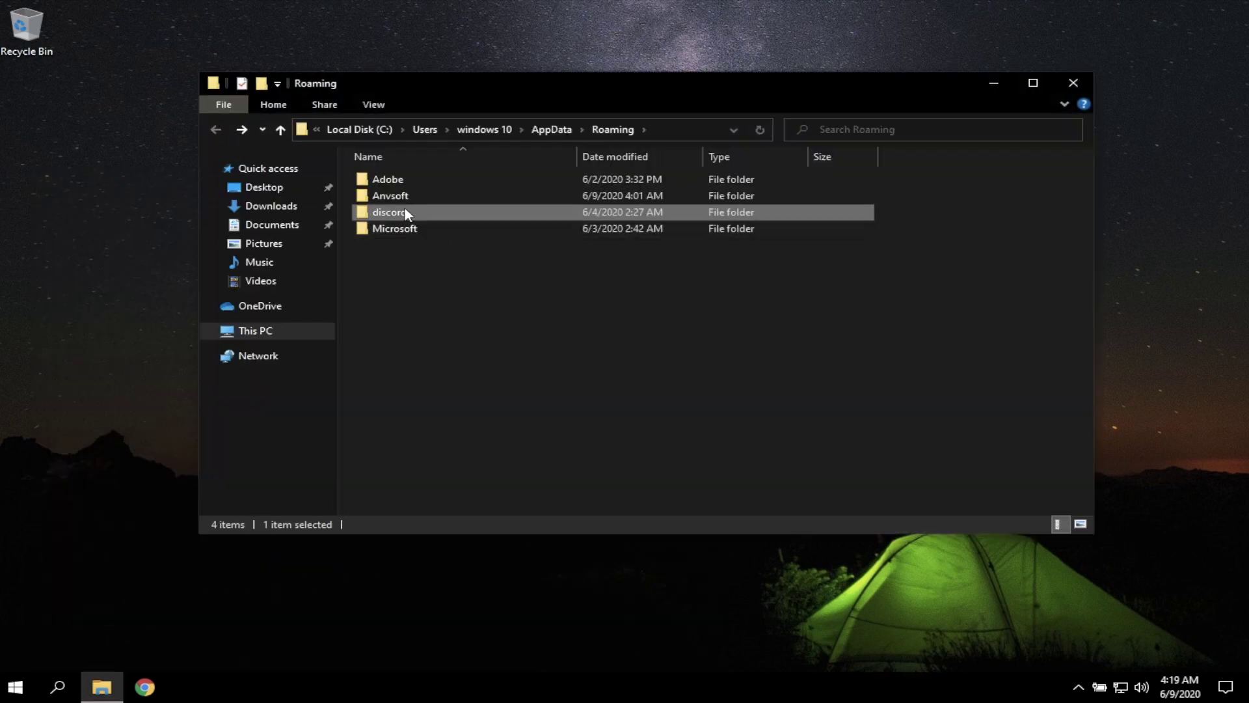
right_click(404, 213)
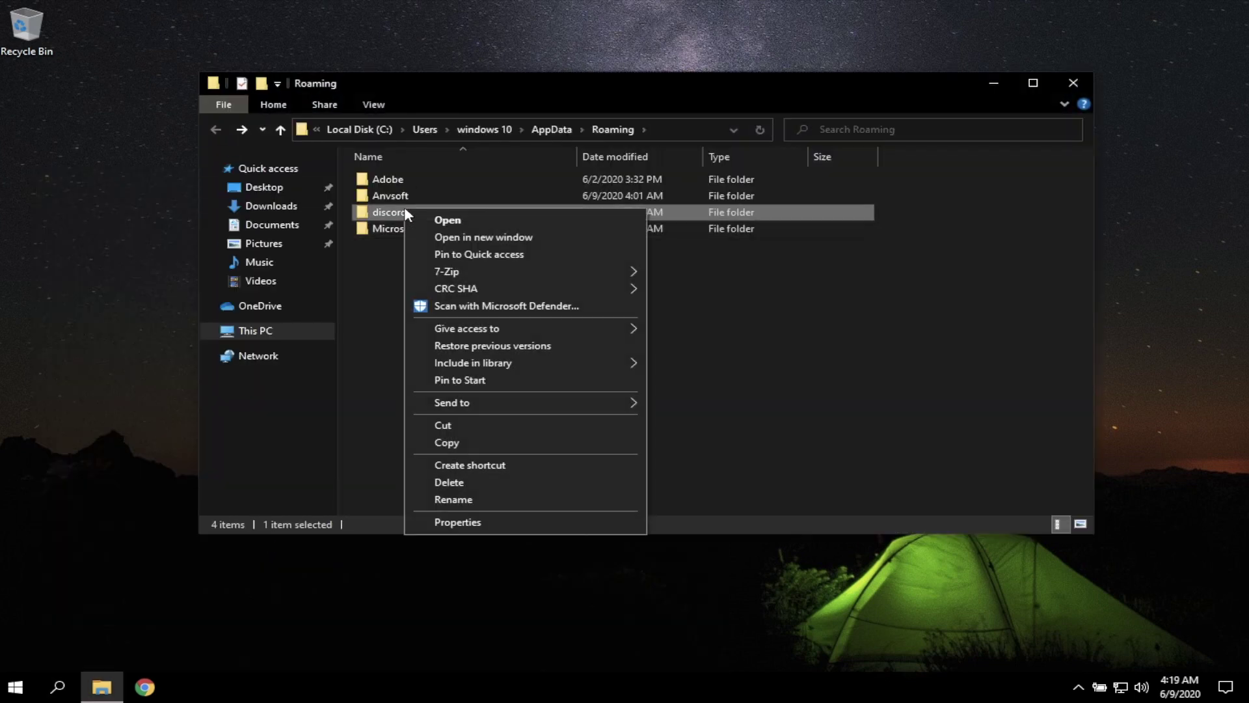
click(458, 481)
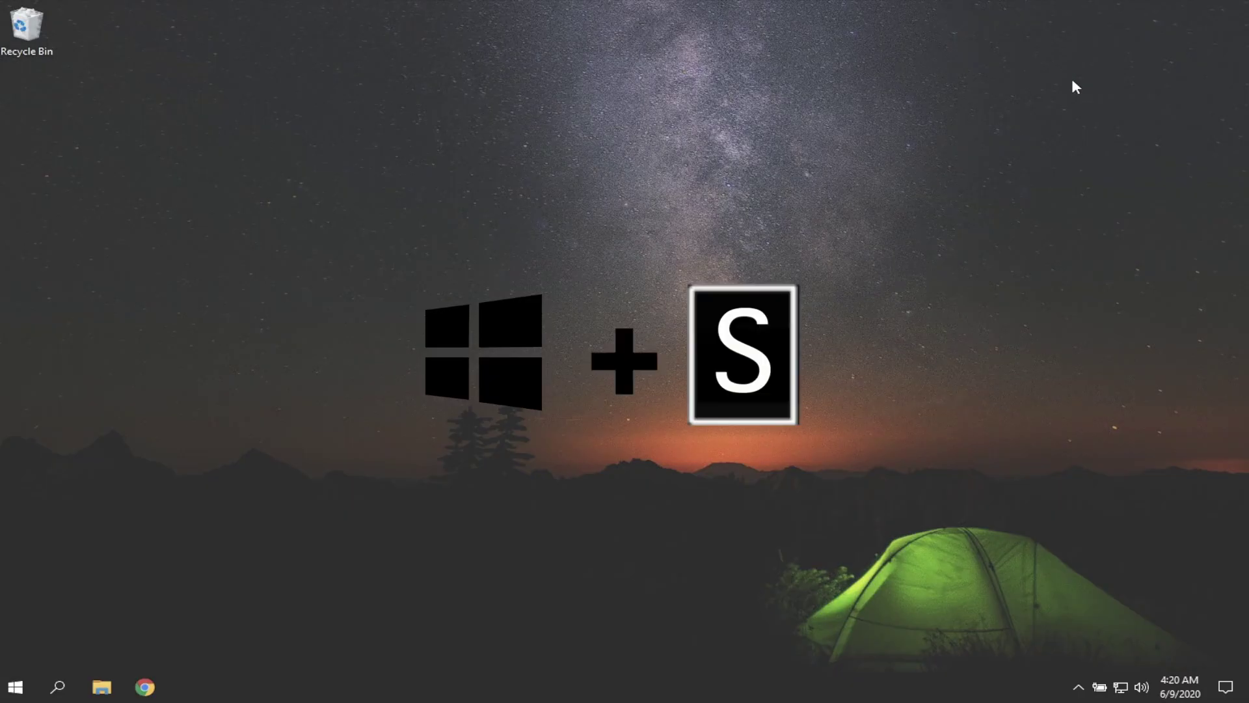
Step: Open the Temp folder from search and delete the Discord Crashes folder
key(super+s)
text(%te)
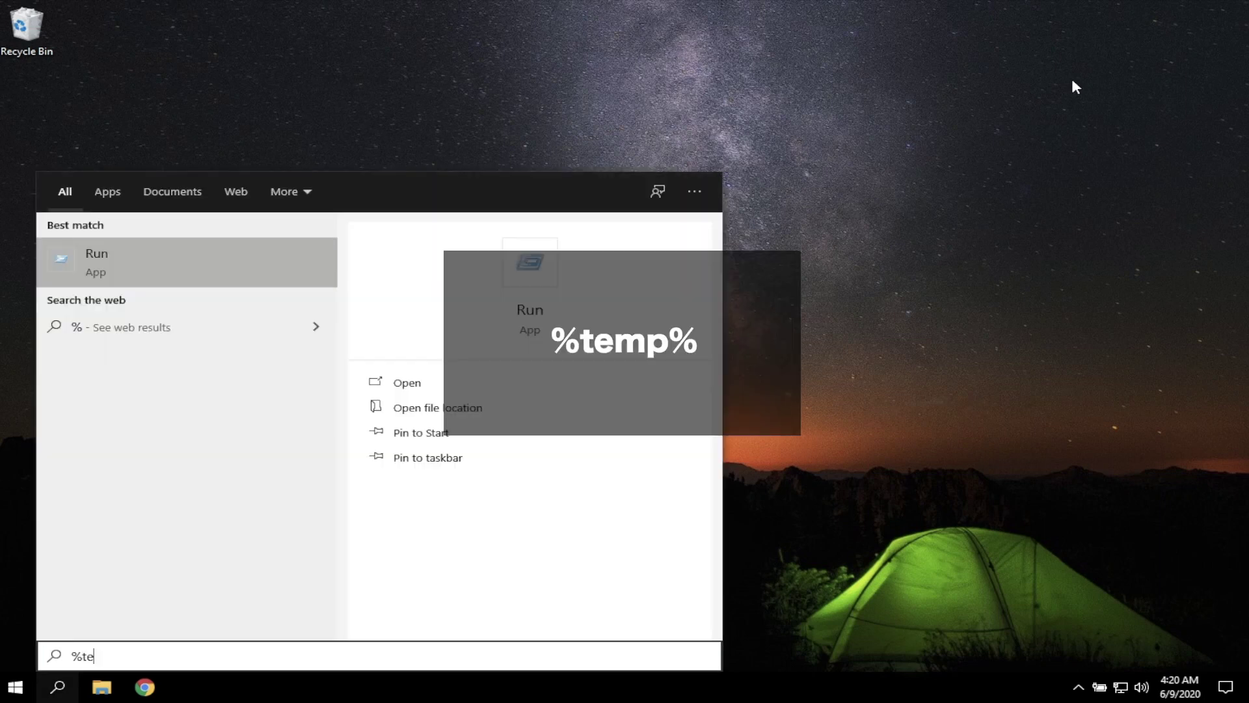
text(mp%)
key(Return)
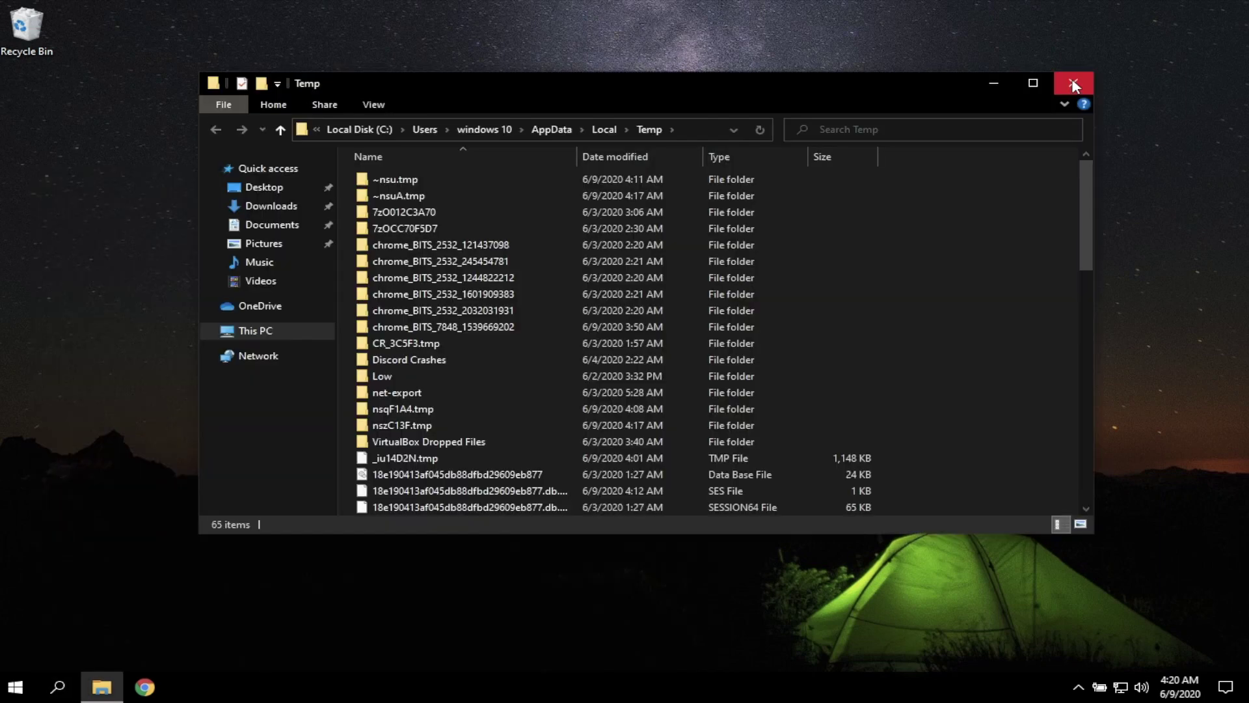
scroll(443, 409, down, 6)
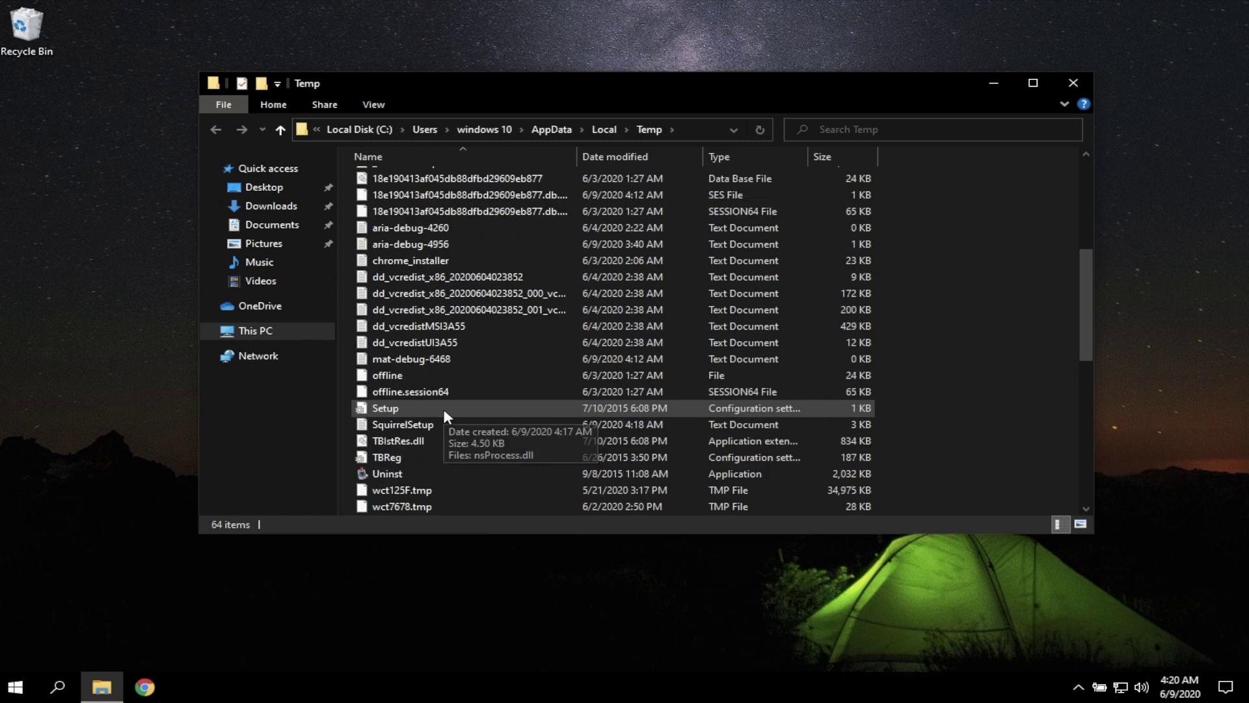
scroll(444, 409, up, 2)
scroll(444, 410, up, 2)
scroll(443, 410, up, 2)
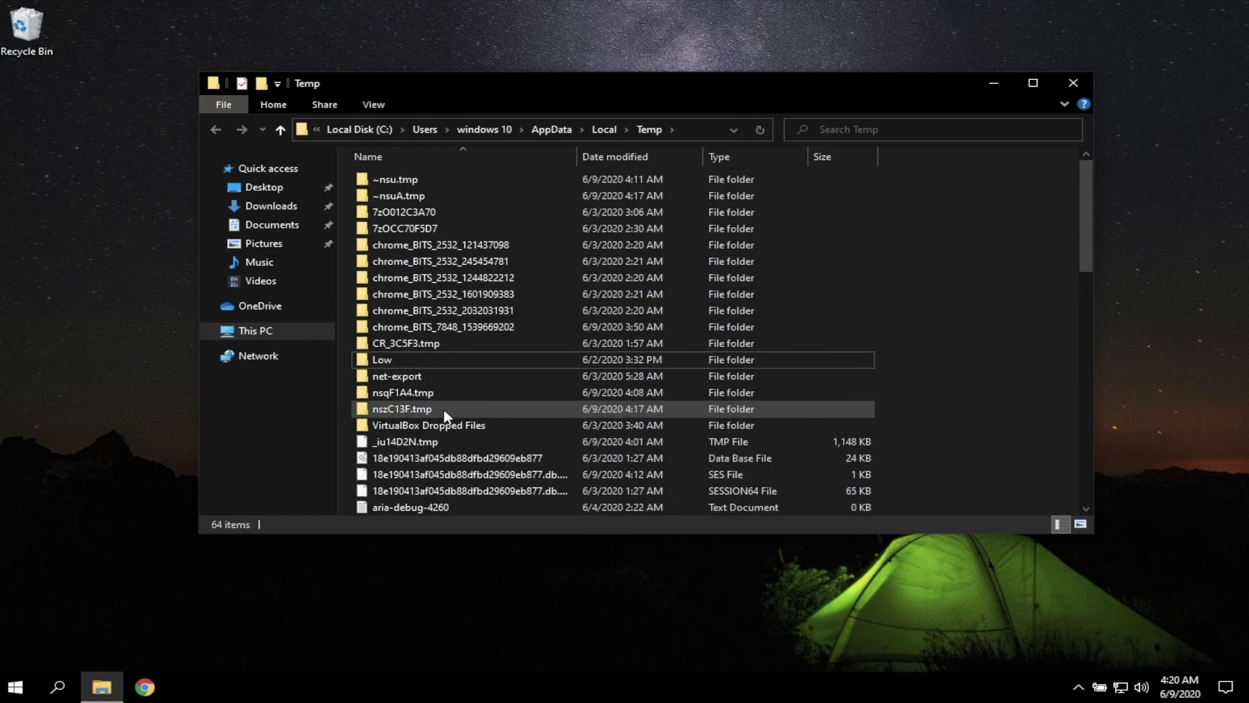
right_click(450, 356)
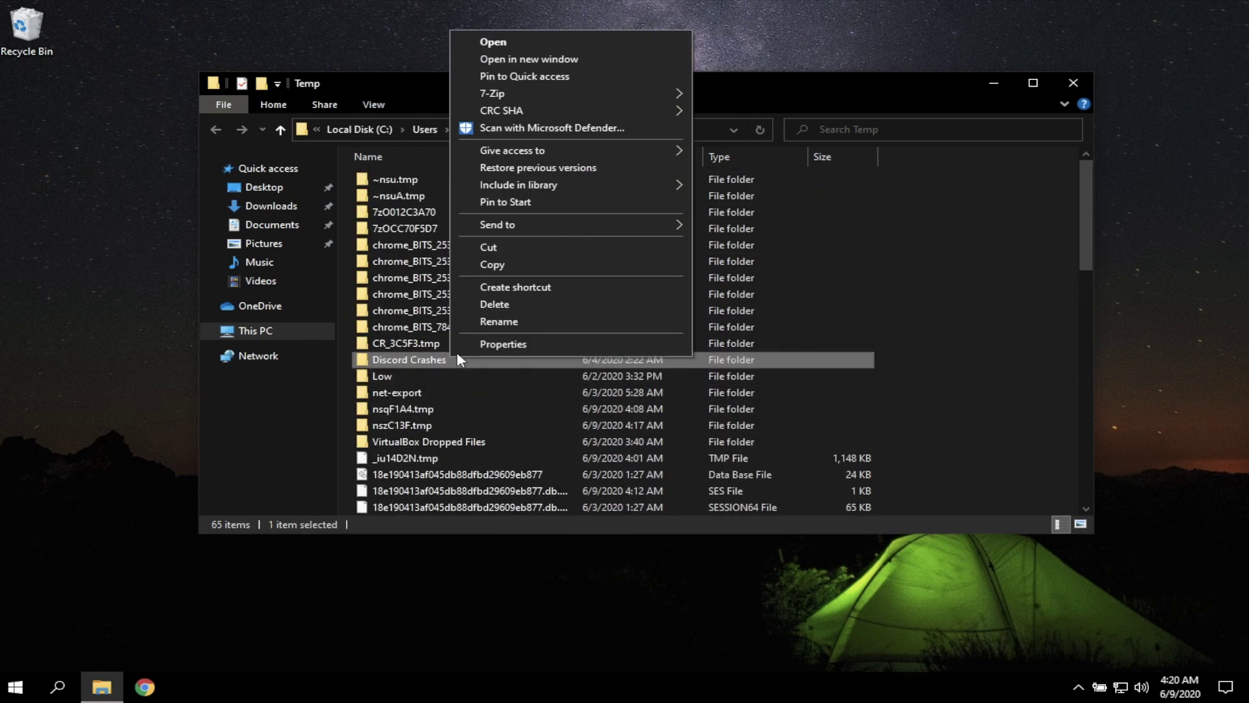
click(514, 307)
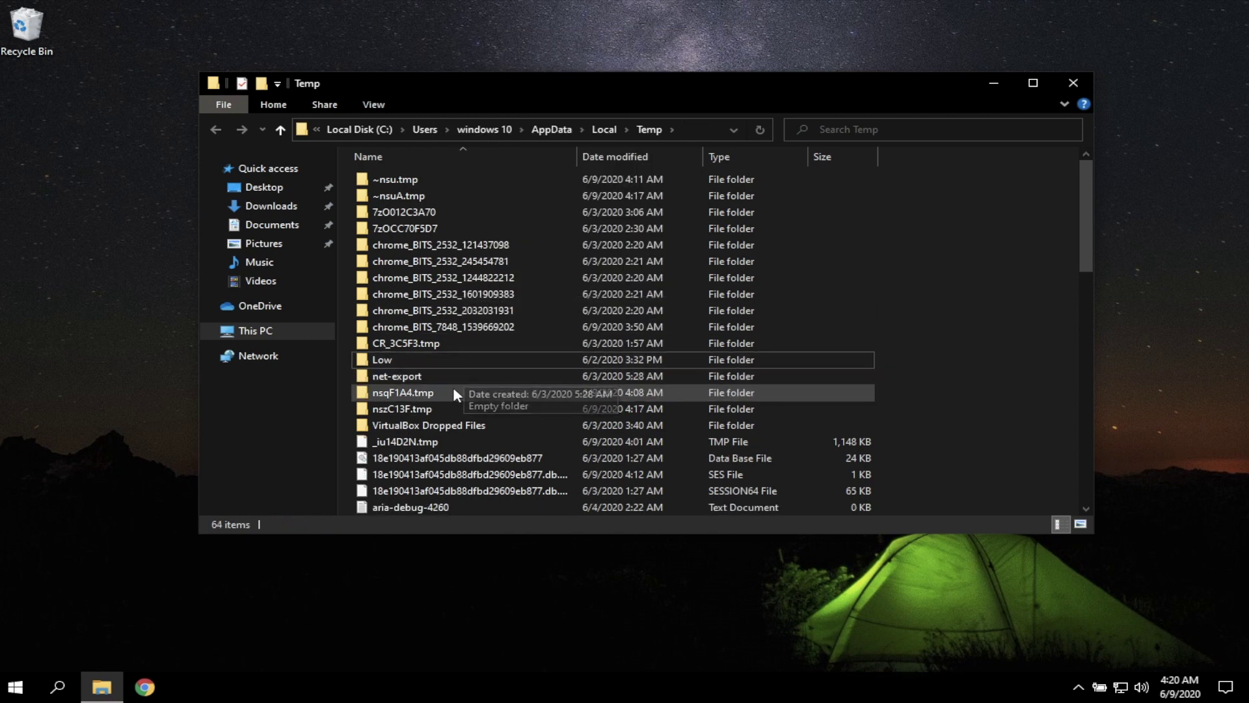
scroll(447, 400, down, 2)
scroll(444, 412, down, 2)
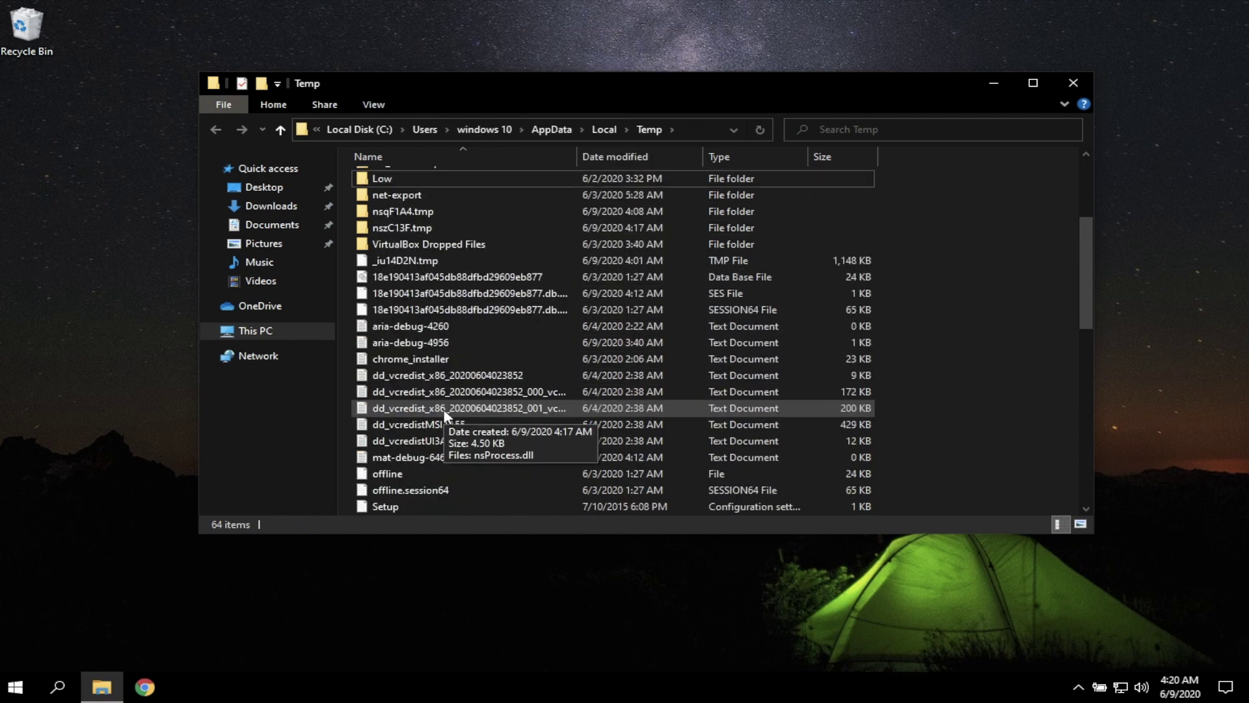
scroll(445, 411, down, 1)
scroll(444, 411, down, 2)
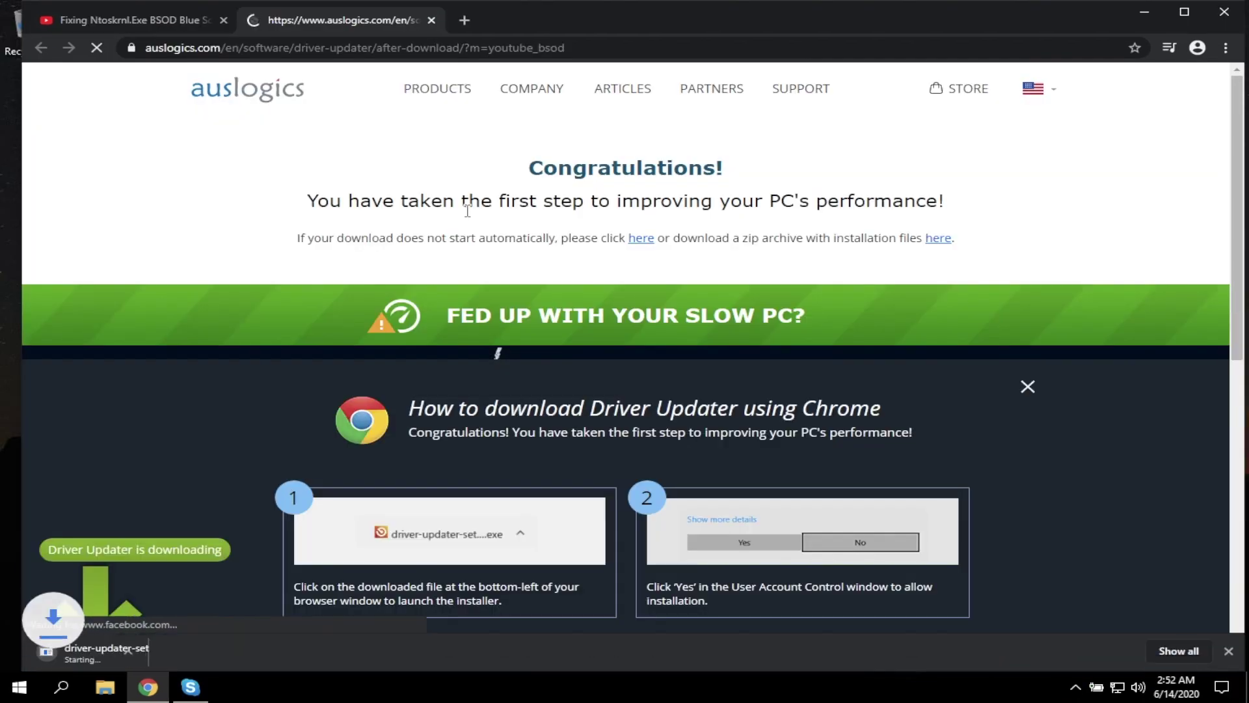
scroll(530, 464, down, 1)
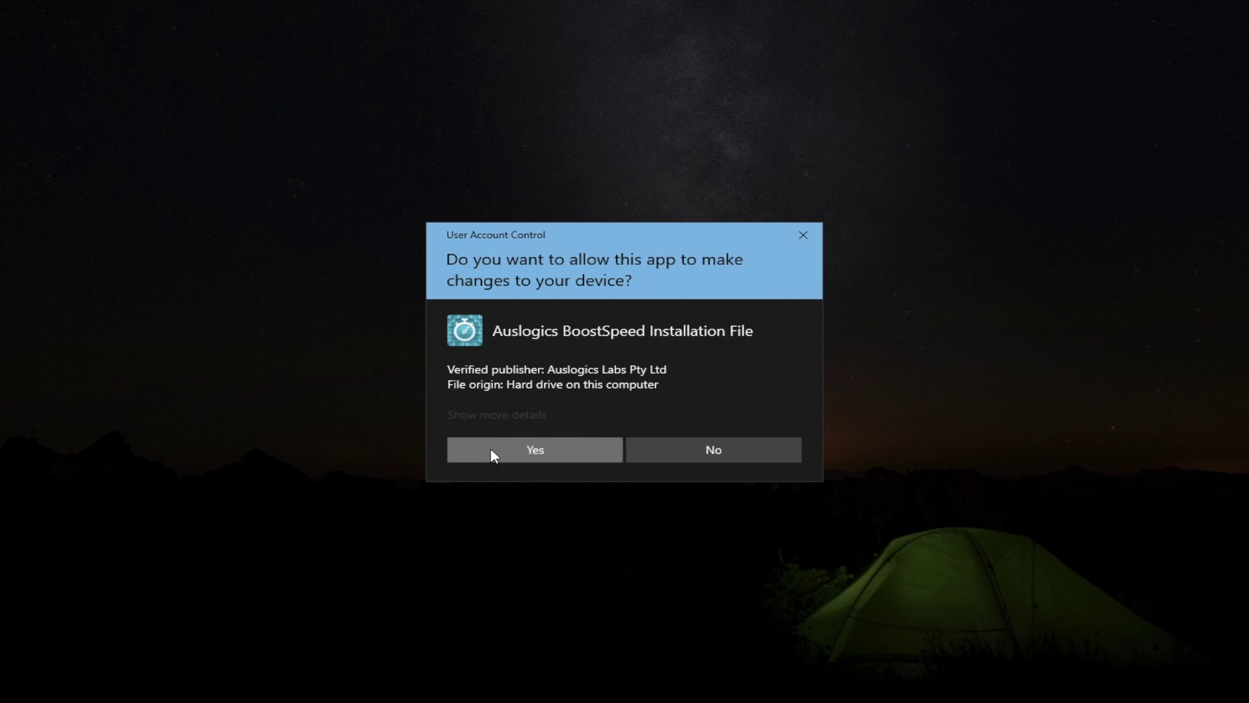
Step: Run the BoostSpeed 11 installer, accept the licence, and finish to launch it
click(491, 452)
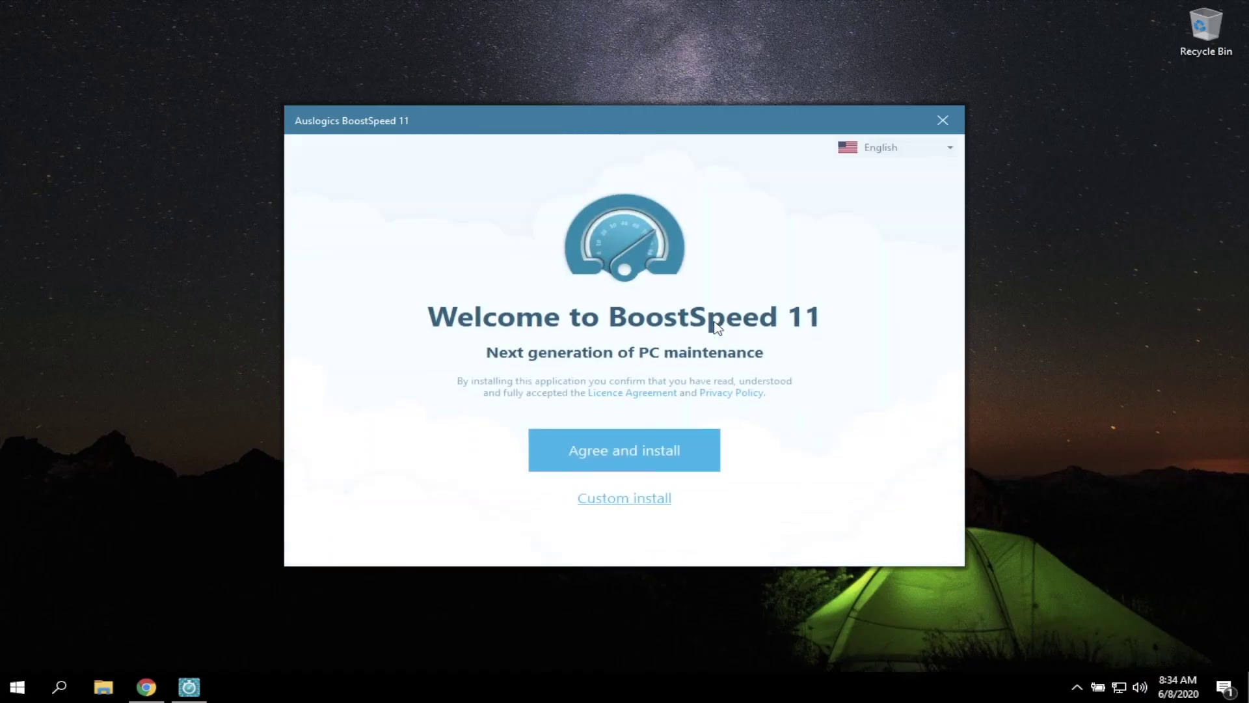
click(622, 448)
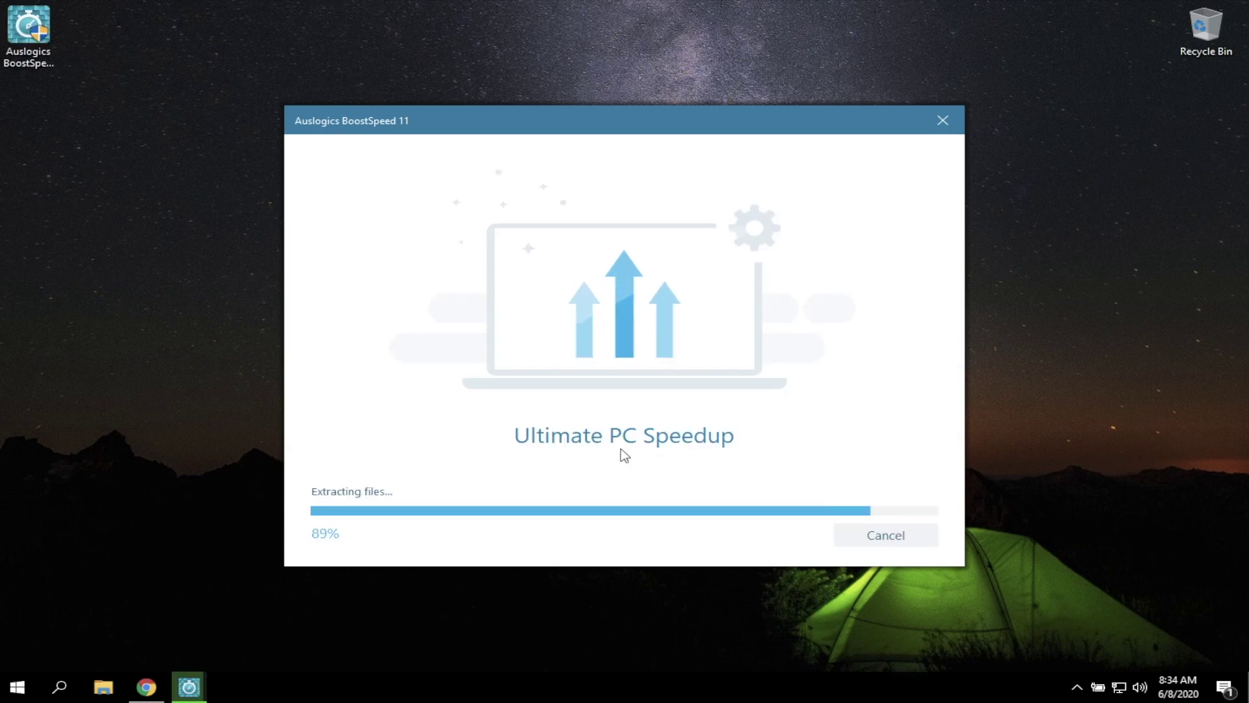
click(624, 528)
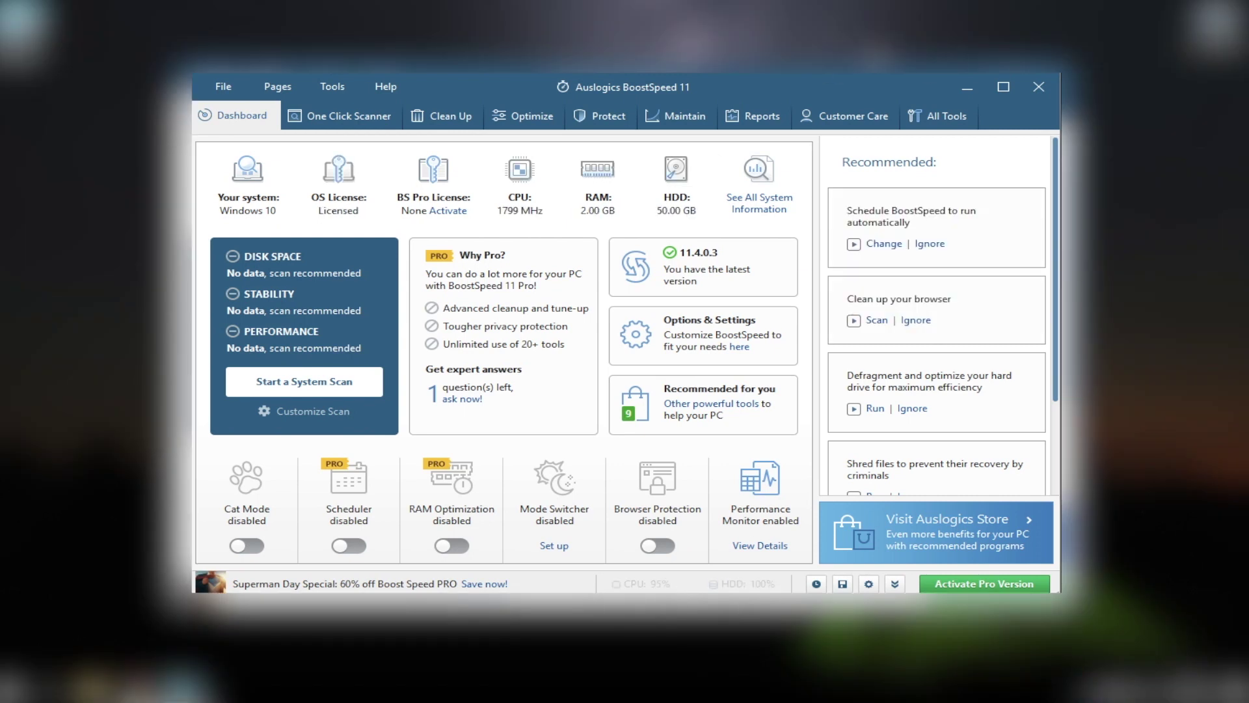
Step: Remove the Xbox app using BoostSpeed's Uninstall Manager under All Tools
click(932, 120)
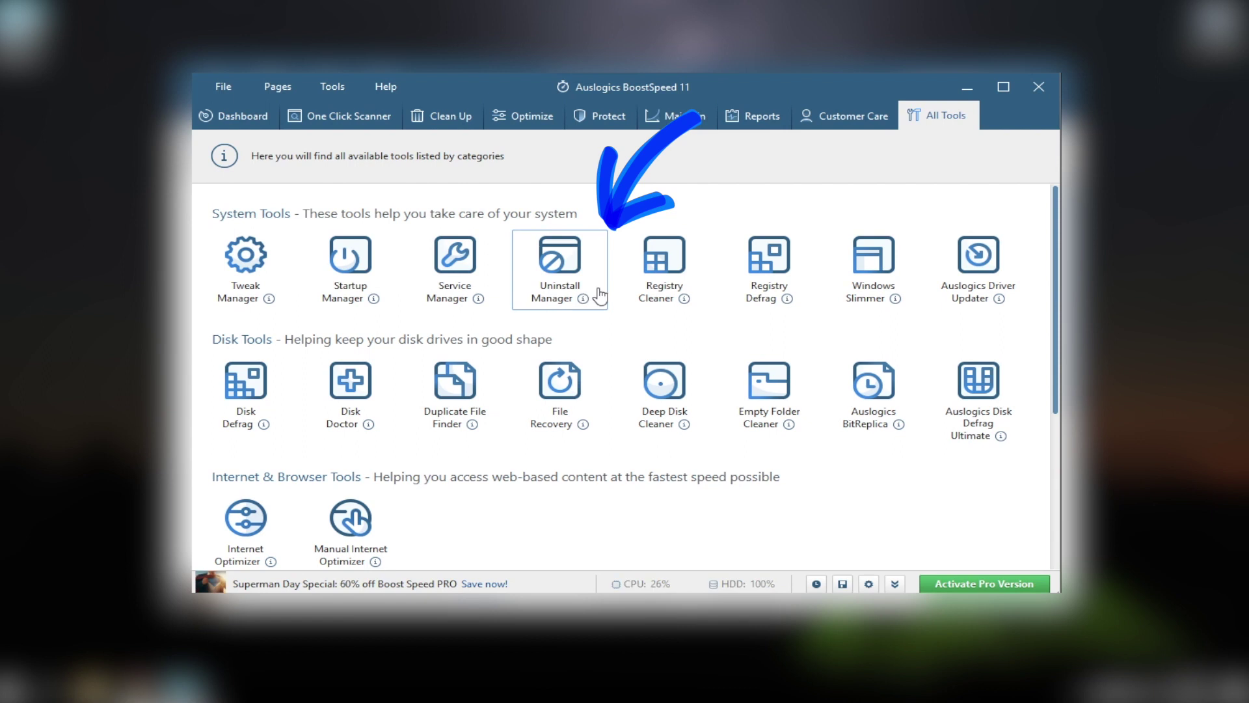
click(547, 281)
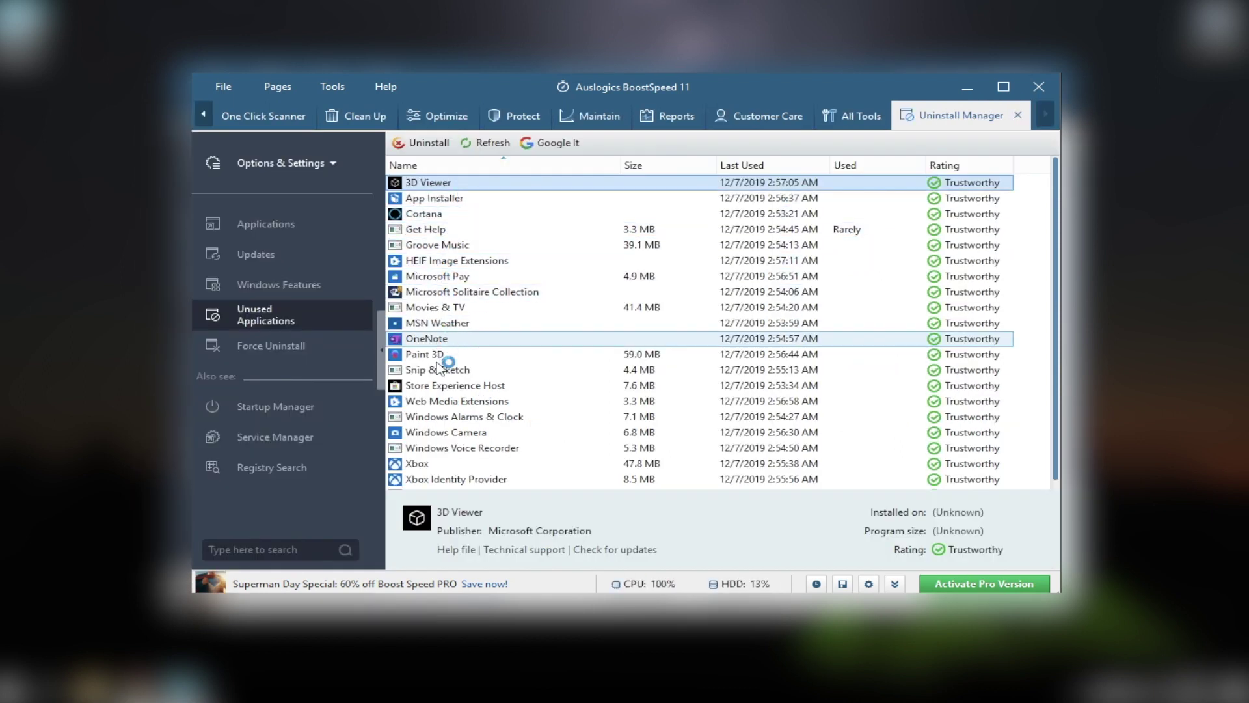
scroll(429, 411, down, 1)
click(460, 451)
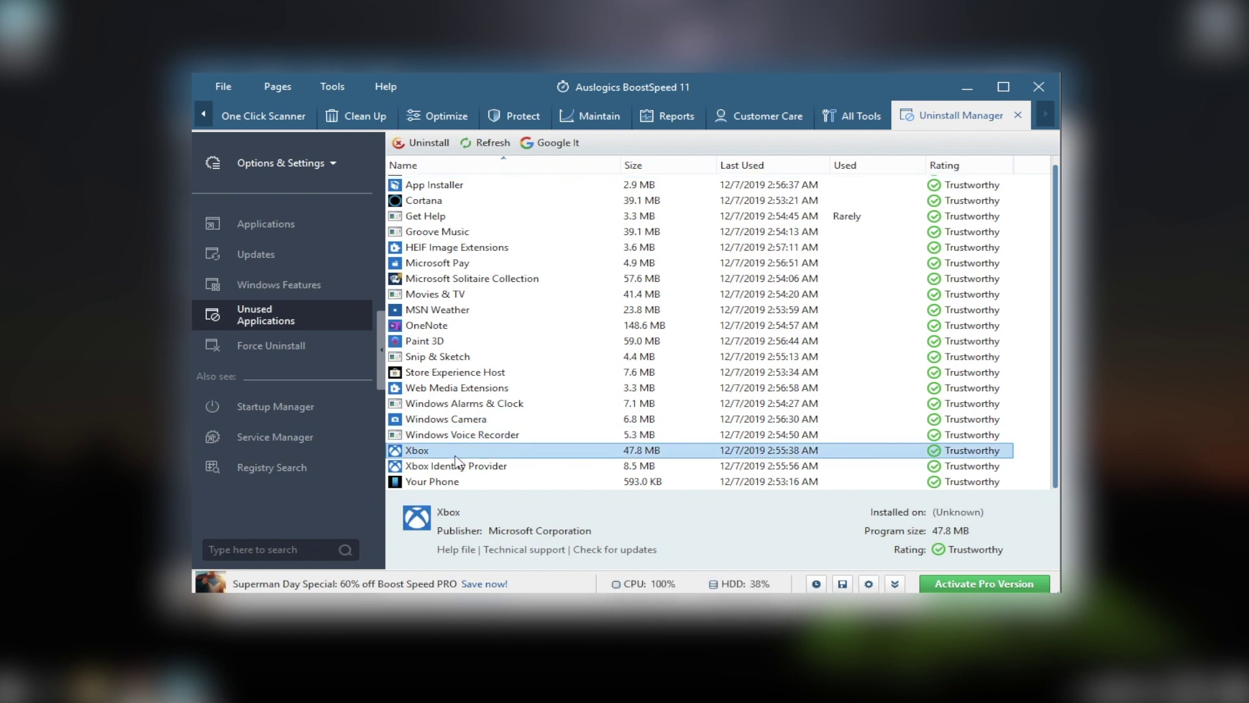
click(422, 143)
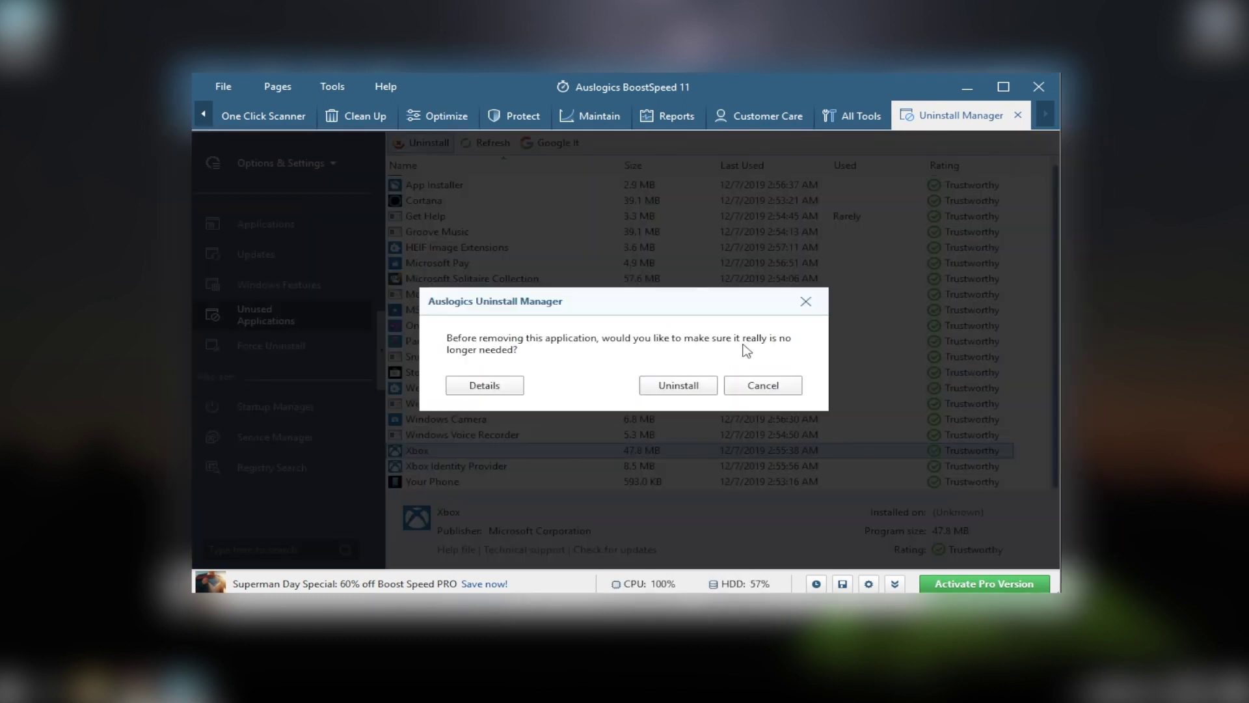
click(679, 385)
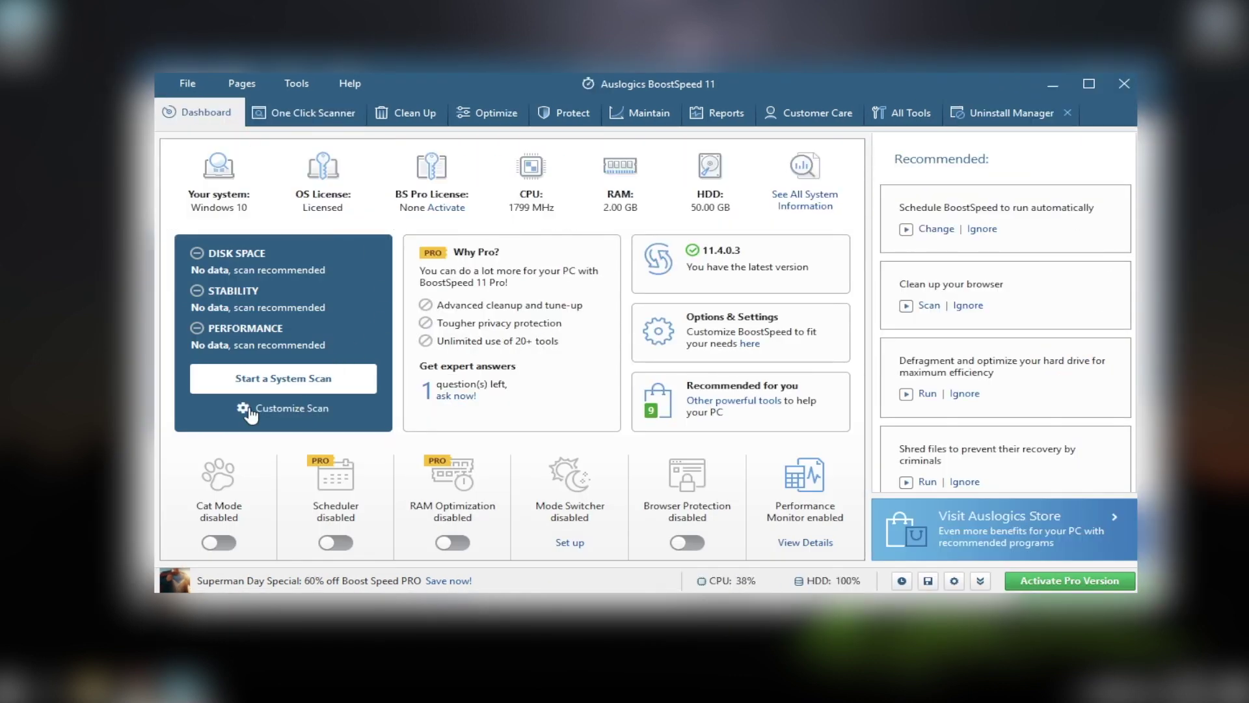
Step: Run One Click Scanner's Scan All, then resolve all issues, closing the open browser
click(292, 410)
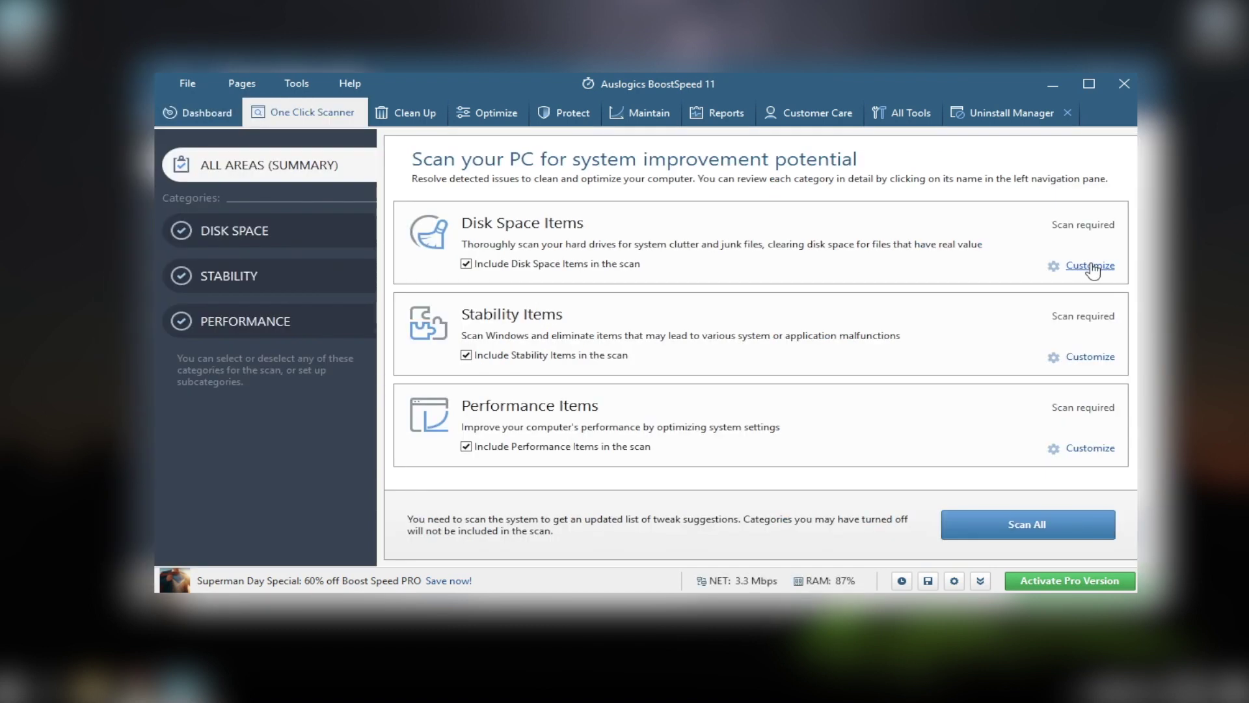
click(1089, 266)
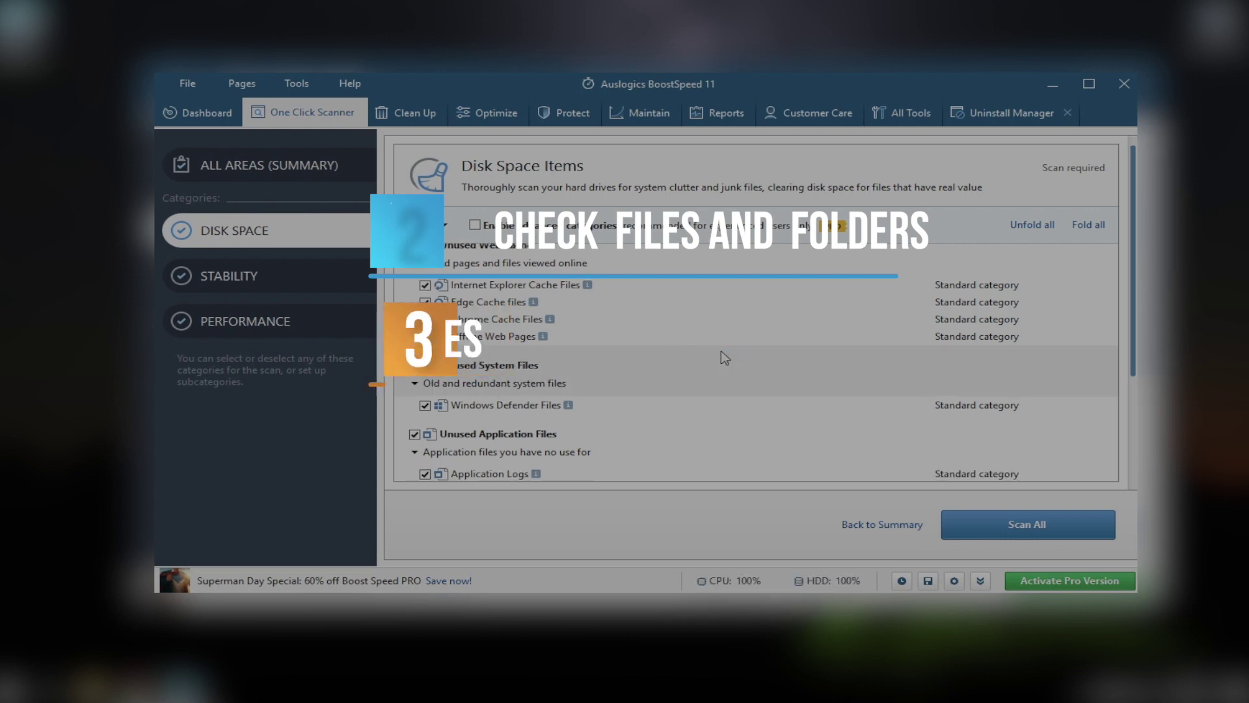
scroll(721, 358, down, 1)
scroll(722, 357, down, 3)
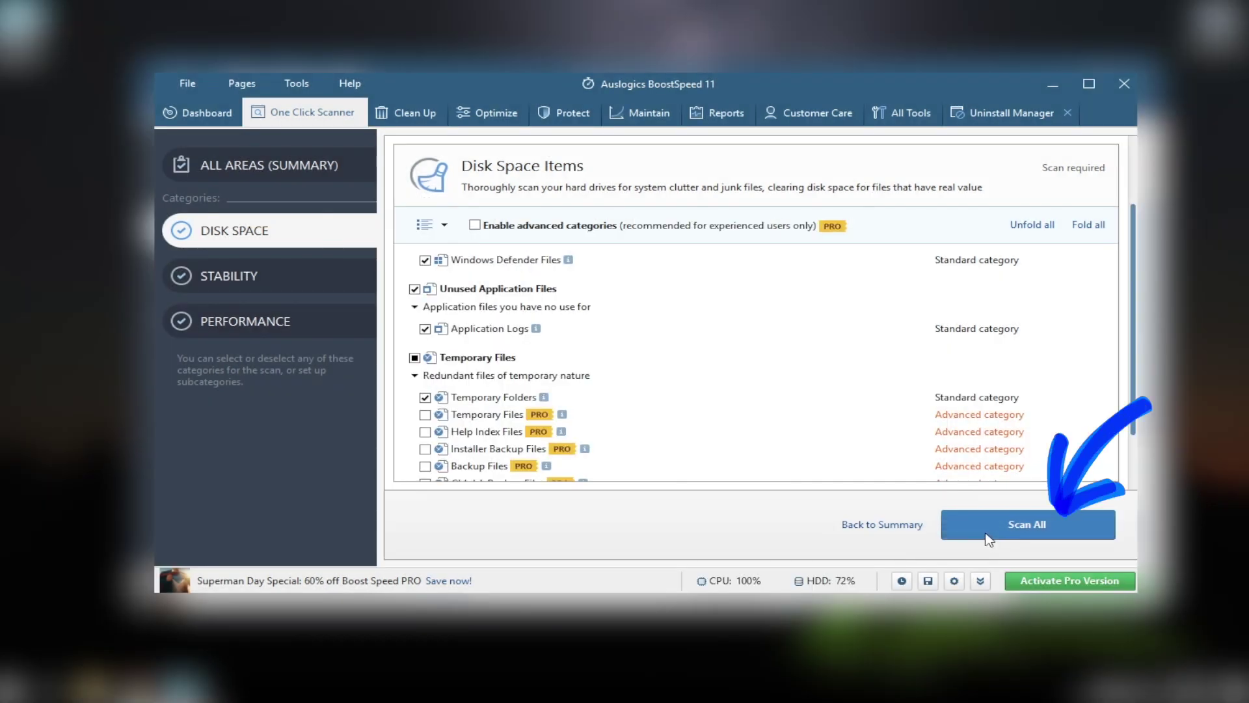
click(987, 538)
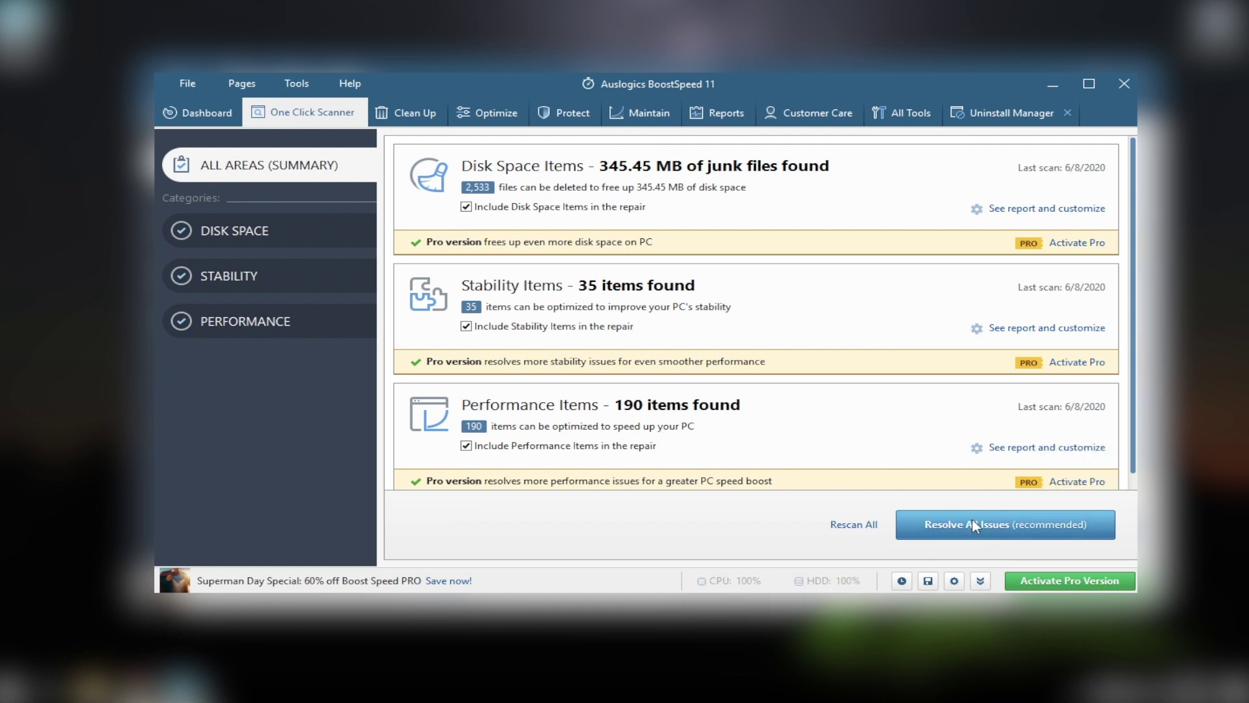
click(973, 524)
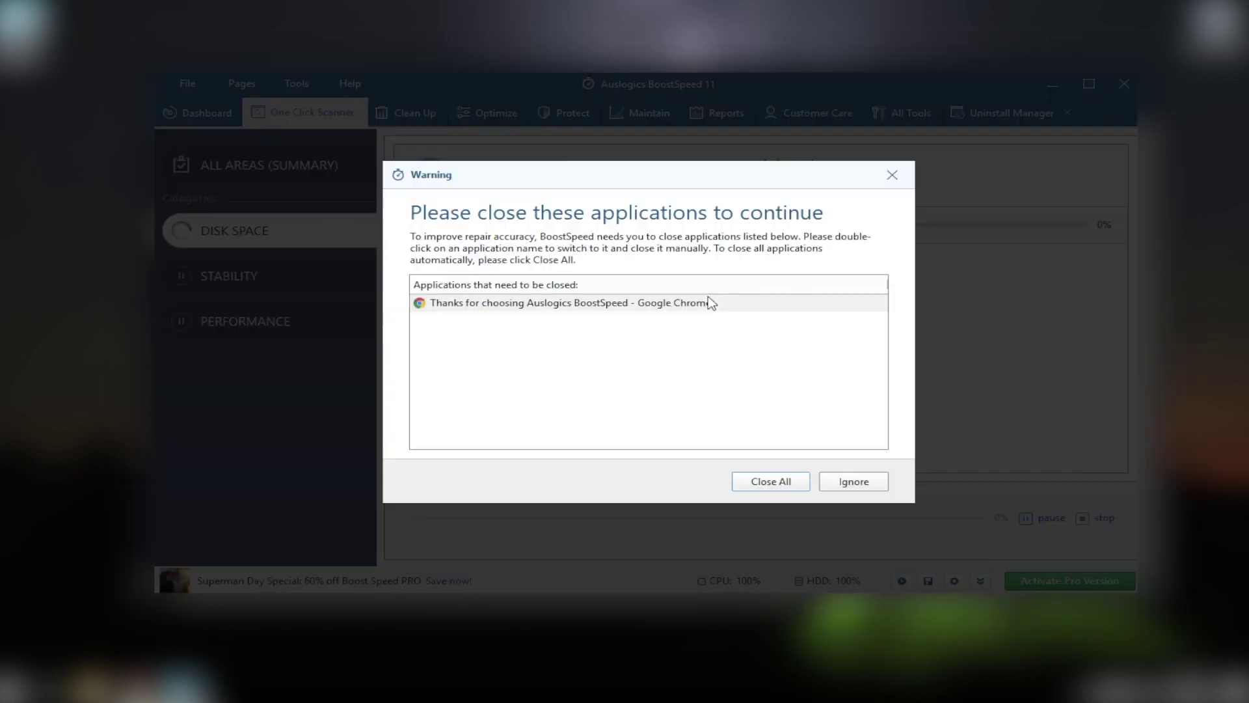
click(781, 481)
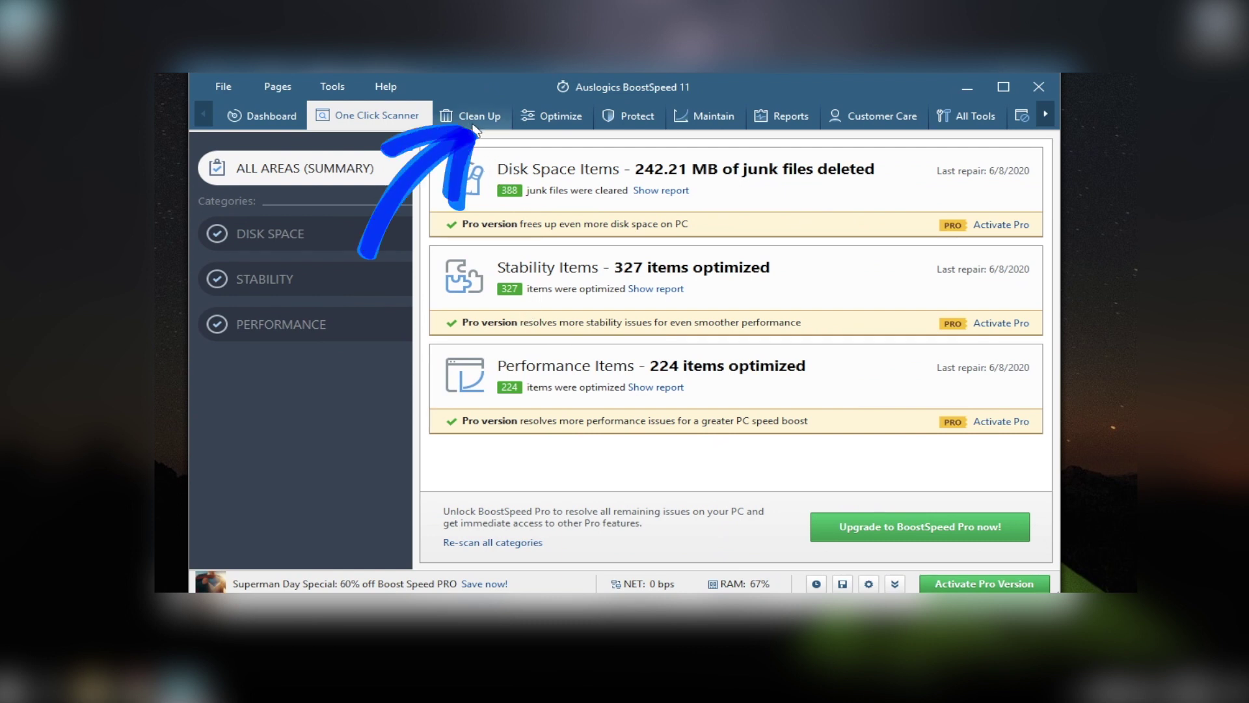
Step: Open Registry Cleaner from the Clean Up tab and start a registry scan
click(472, 115)
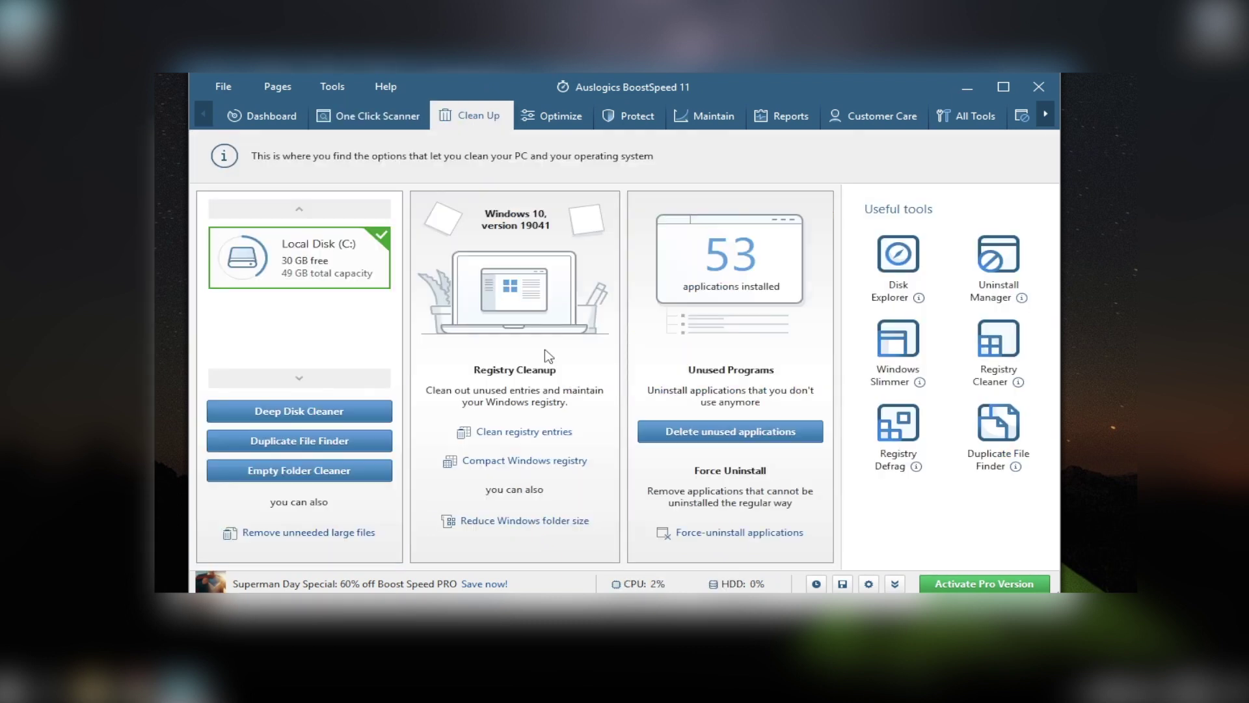
click(536, 432)
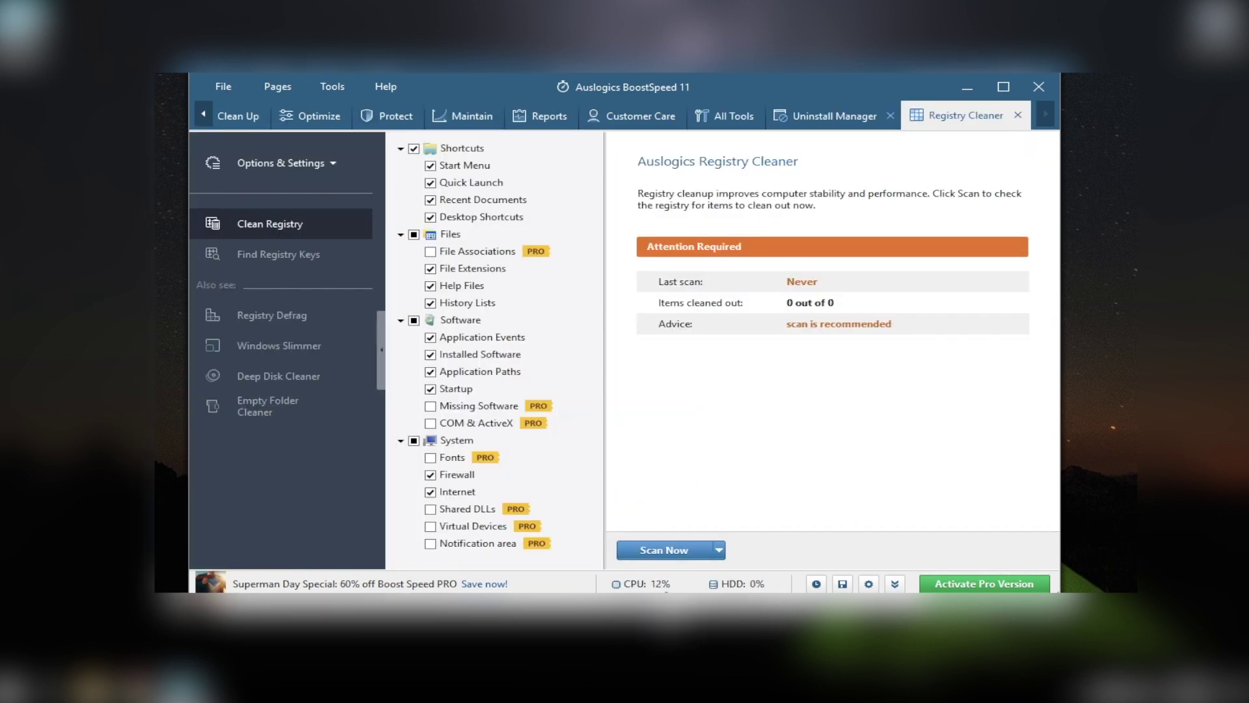
click(664, 549)
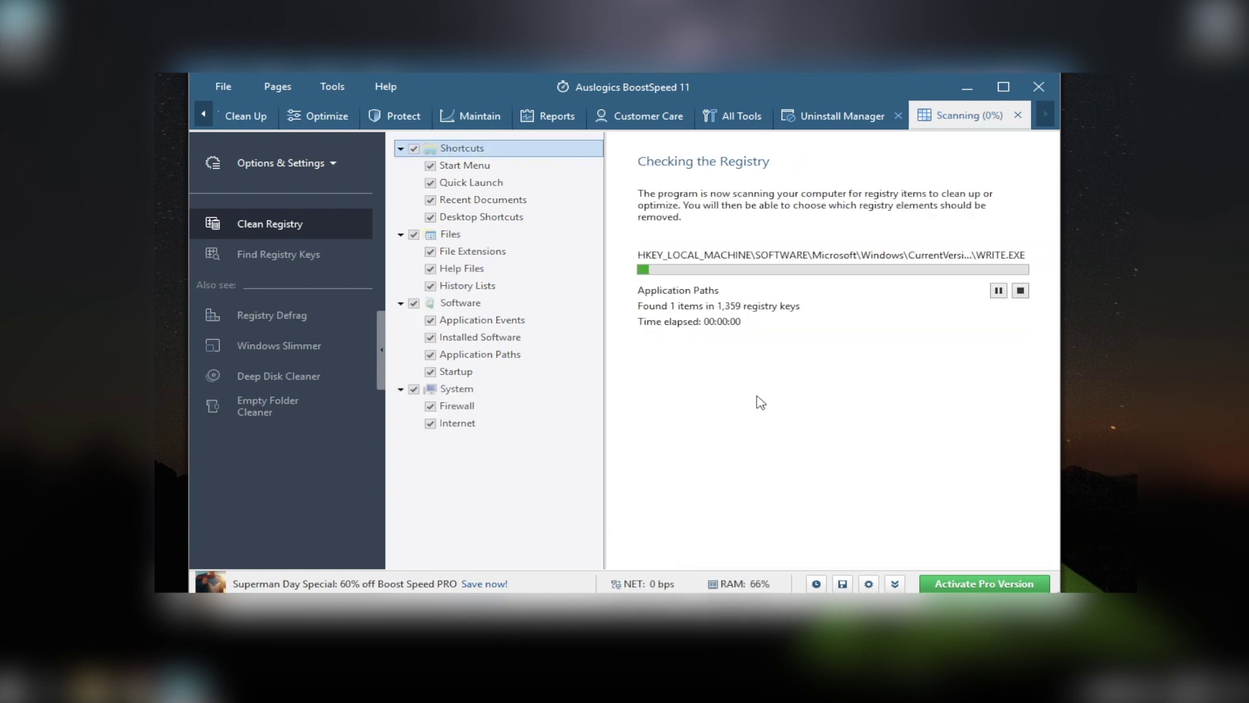